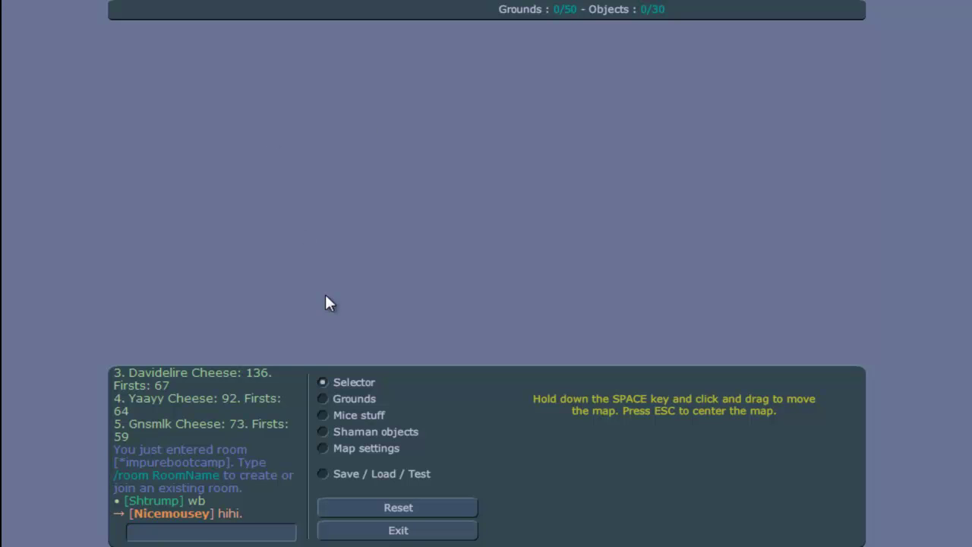
Step: Switch to placing grounds and choose the Circle ground type
{"action": "left_click", "coordinate": [375, 400]}
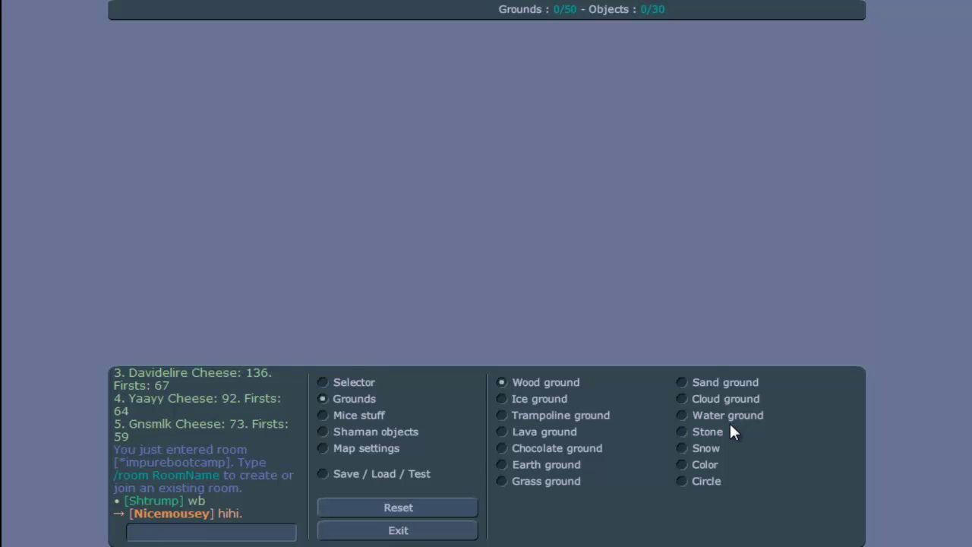
{"action": "left_click", "coordinate": [711, 482]}
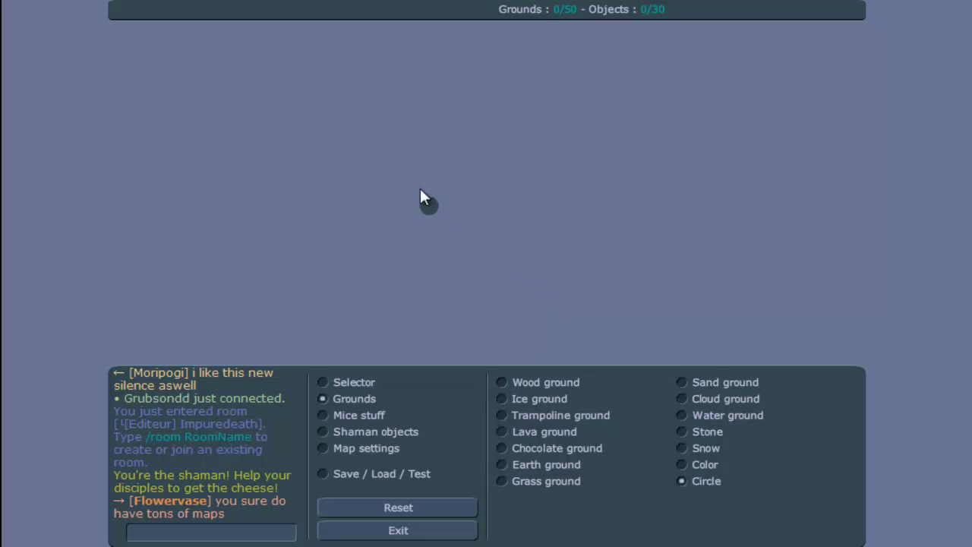
Step: Draw a large circle ground and a colour rectangle right of it, then nudge both into place
{"action": "left_click_drag", "start_coordinate": [288, 167], "coordinate": [332, 226]}
{"action": "left_click", "coordinate": [706, 462]}
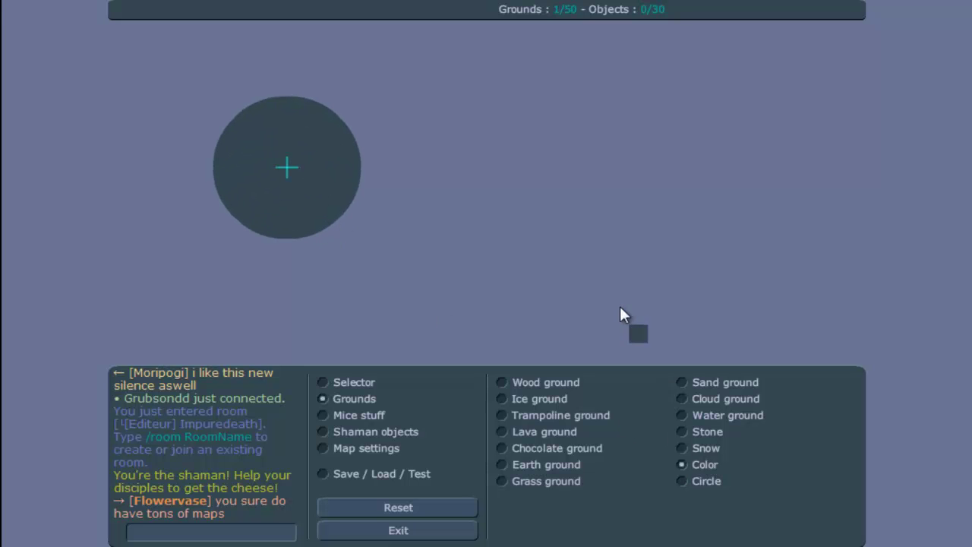
{"action": "left_click_drag", "start_coordinate": [447, 176], "coordinate": [598, 201]}
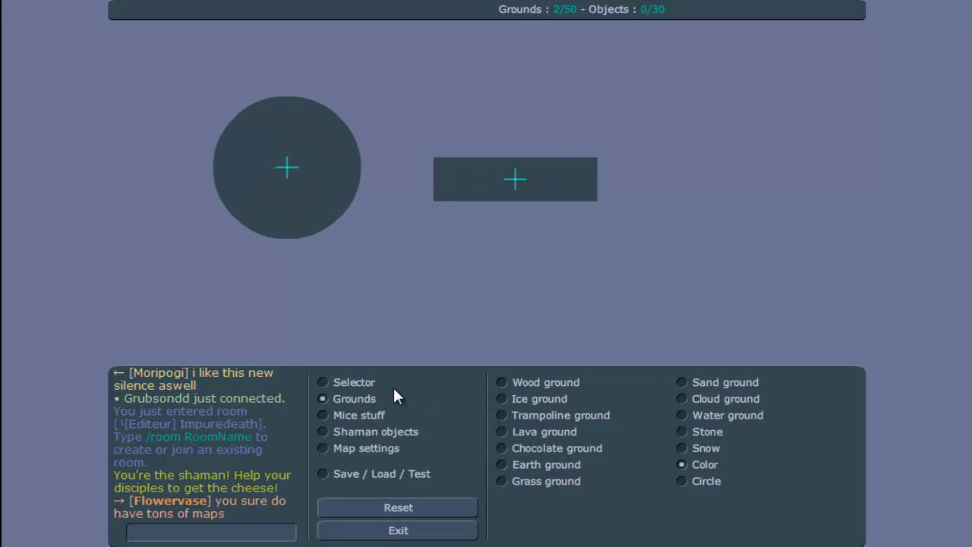
{"action": "left_click", "coordinate": [371, 384]}
{"action": "mouse_move", "coordinate": [303, 167]}
{"action": "left_mouse_down"}
{"action": "mouse_move", "coordinate": [470, 226]}
{"action": "mouse_move", "coordinate": [411, 222]}
{"action": "left_mouse_up"}
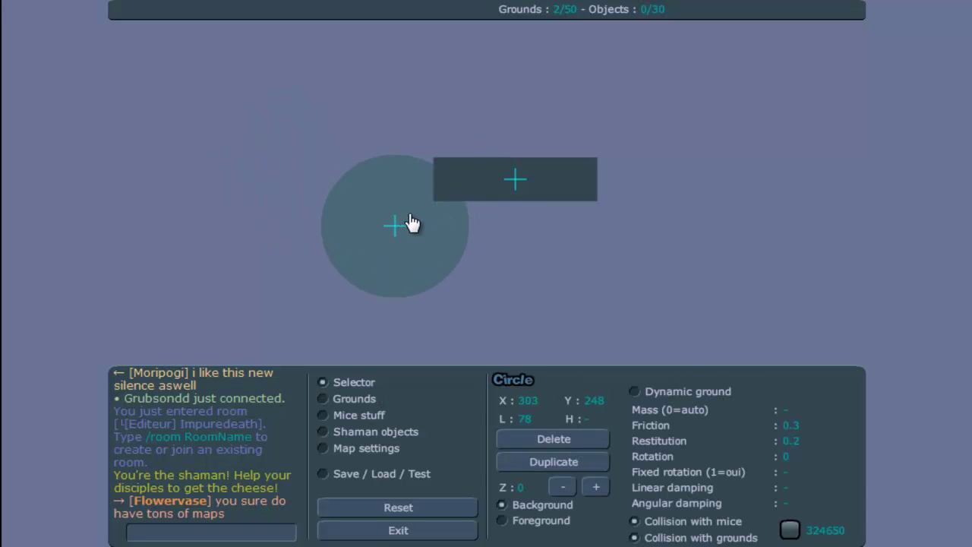
{"action": "left_click_drag", "start_coordinate": [492, 200], "coordinate": [482, 199]}
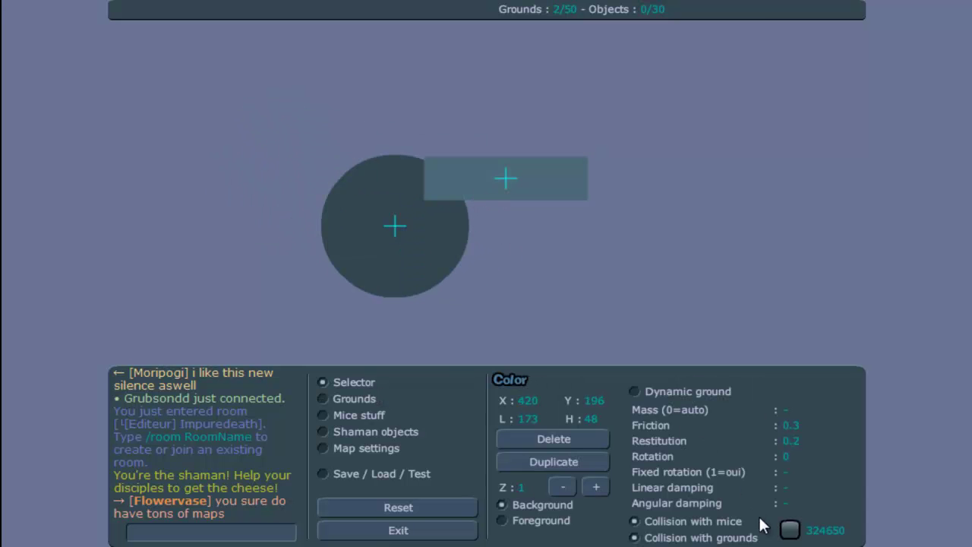
Step: Duplicate the circle as a test, delete the copy, and move the rectangle beside the circle
{"action": "left_click", "coordinate": [375, 215]}
{"action": "left_click", "coordinate": [585, 462]}
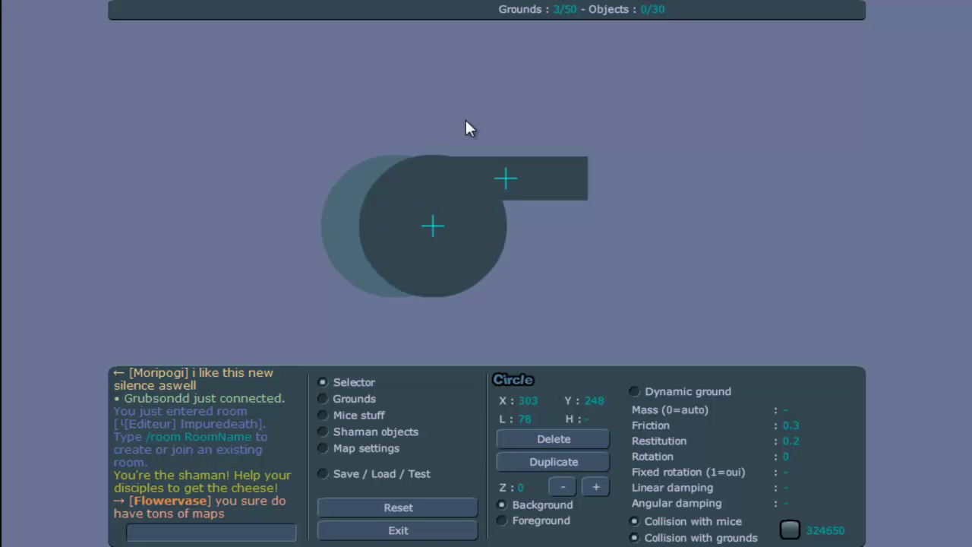
{"action": "left_click_drag", "start_coordinate": [448, 232], "coordinate": [417, 93]}
{"action": "left_click", "coordinate": [571, 440]}
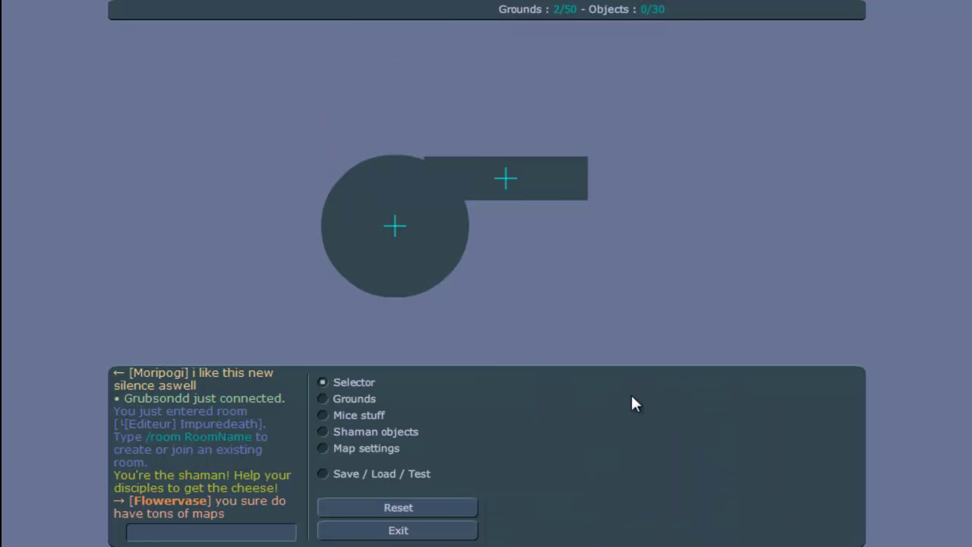
{"action": "left_click_drag", "start_coordinate": [523, 181], "coordinate": [664, 226]}
{"action": "left_click", "coordinate": [418, 226]}
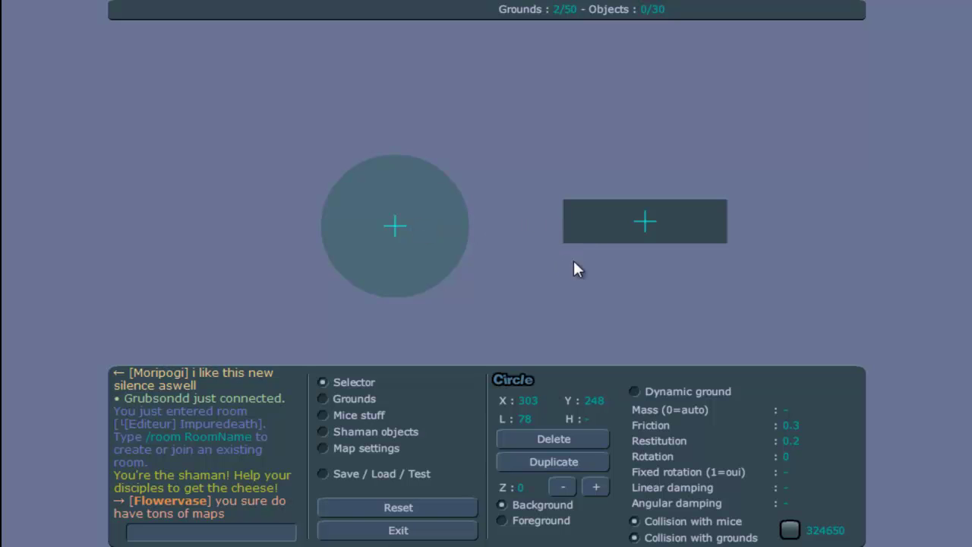
{"action": "left_click_drag", "start_coordinate": [620, 235], "coordinate": [589, 228]}
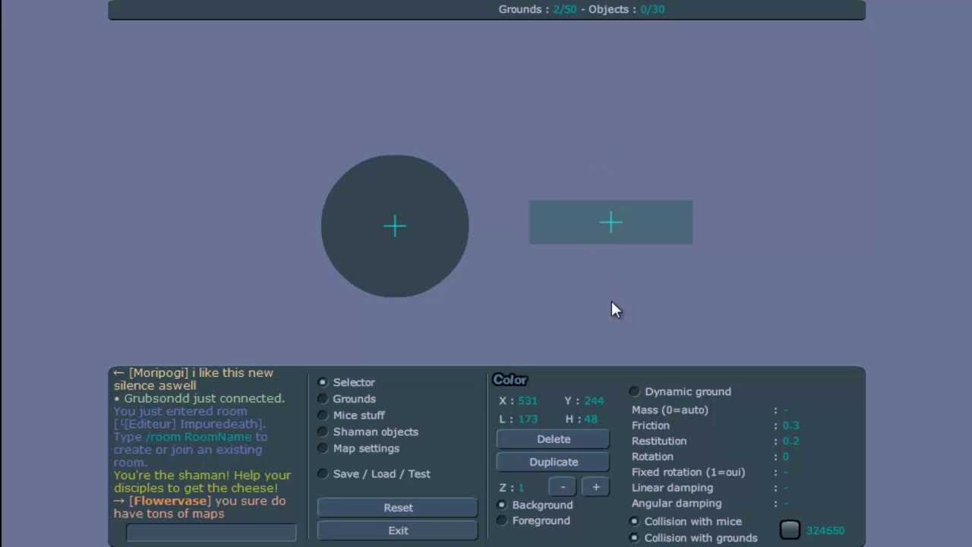
{"action": "left_click", "coordinate": [353, 405]}
Step: Draw a long wood plank floor below the shapes, remove a stray small wood piece, and shift the circle
{"action": "left_click_drag", "start_coordinate": [279, 340], "coordinate": [793, 391]}
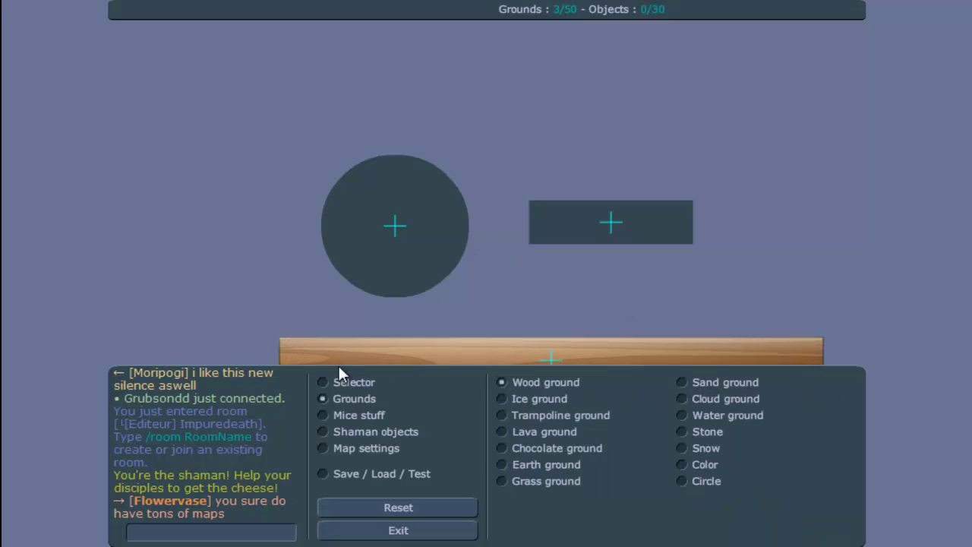
{"action": "left_click", "coordinate": [406, 278]}
{"action": "left_click", "coordinate": [343, 385]}
{"action": "left_click", "coordinate": [410, 279]}
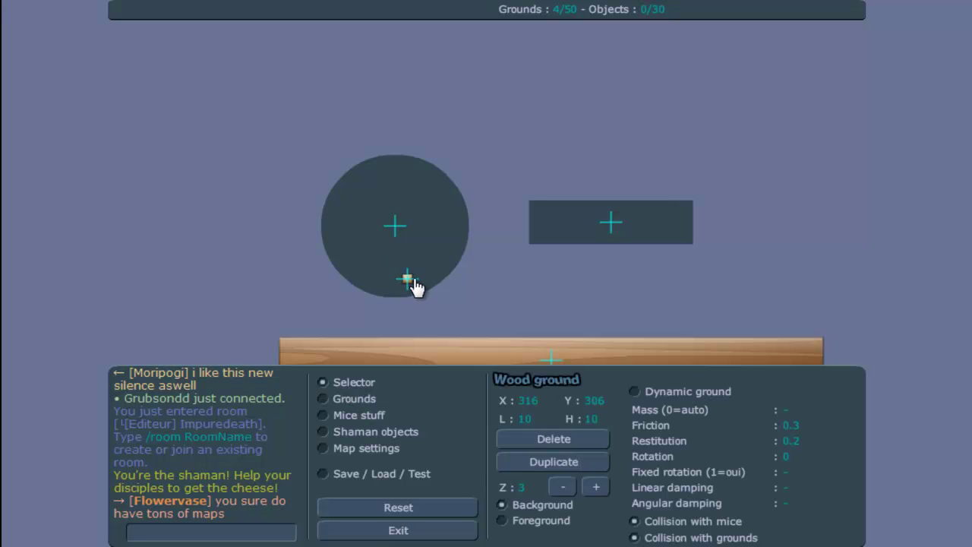
{"action": "key", "text": "Delete"}
{"action": "left_click_drag", "start_coordinate": [402, 254], "coordinate": [442, 245]}
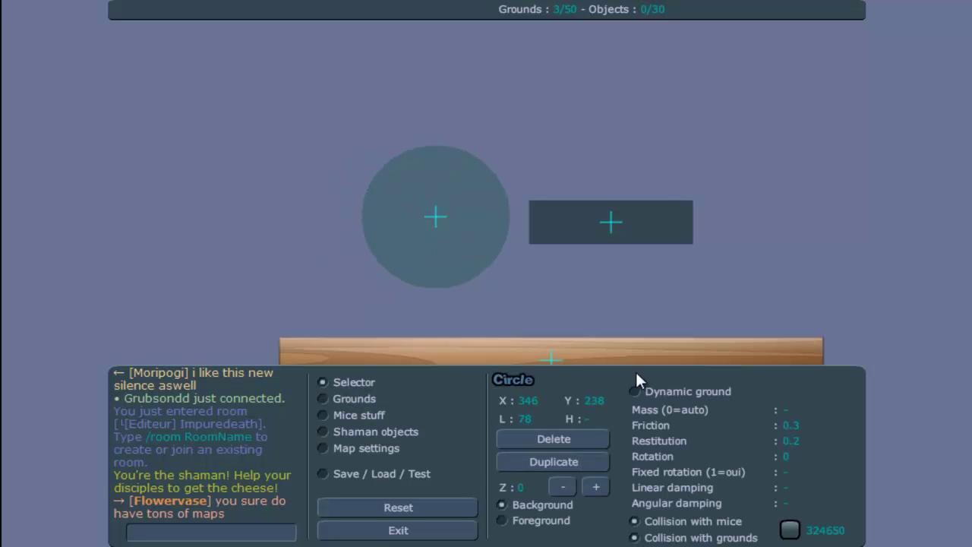
Step: Place a mouse spawn left of the circle and test-run the map, making the mouse jump
{"action": "left_click", "coordinate": [378, 418]}
{"action": "left_click", "coordinate": [532, 417]}
{"action": "left_click", "coordinate": [354, 298]}
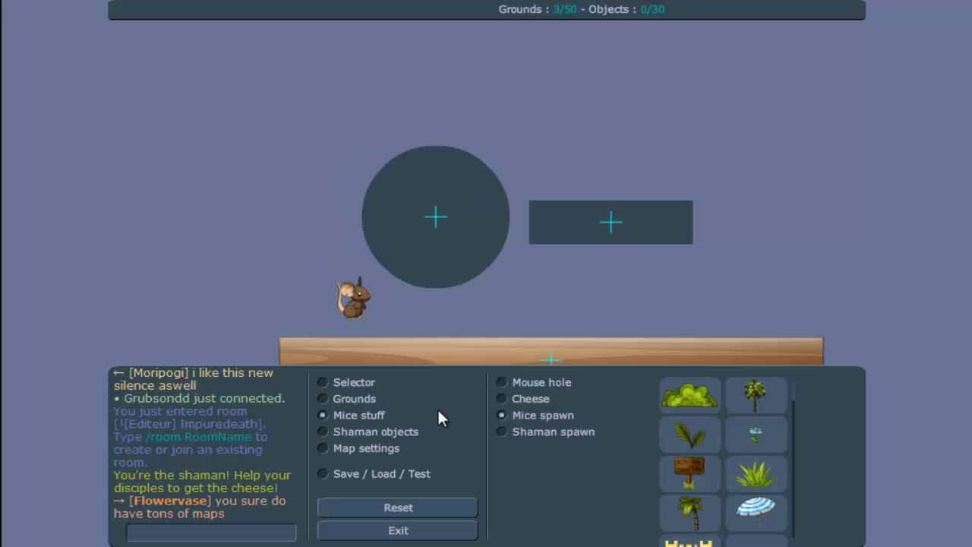
{"action": "left_click", "coordinate": [419, 474]}
{"action": "left_click", "coordinate": [557, 383]}
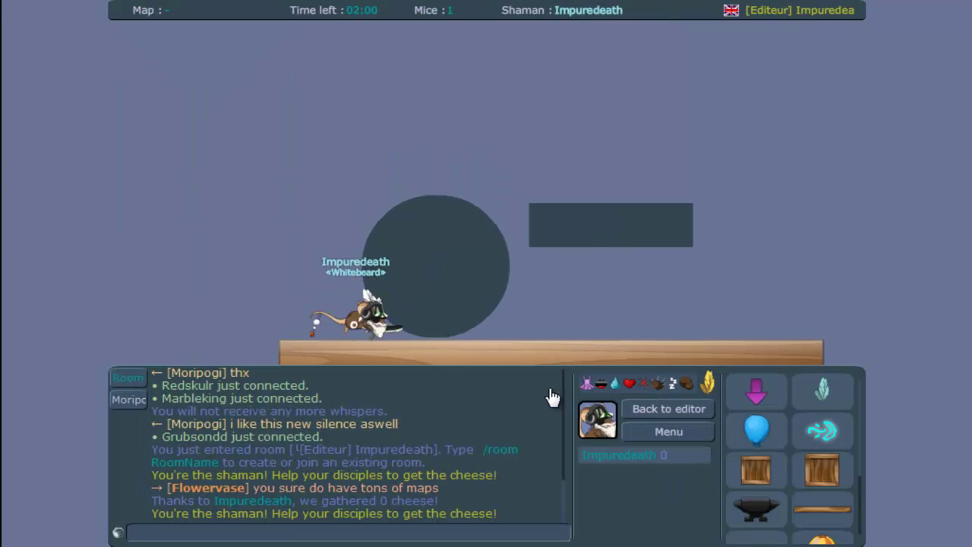
{"action": "key", "text": "Up"}
{"action": "key", "text": "Left"}
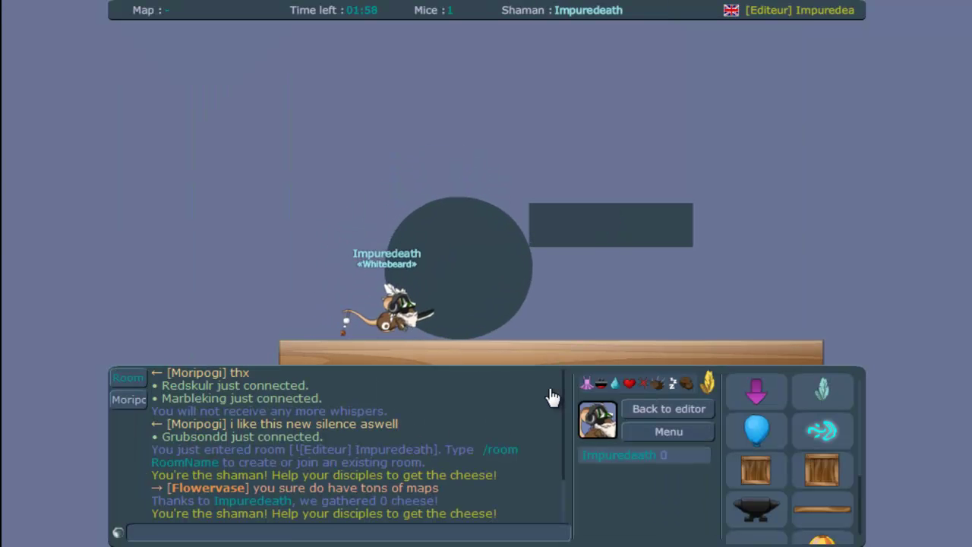
{"action": "left_click", "coordinate": [636, 410]}
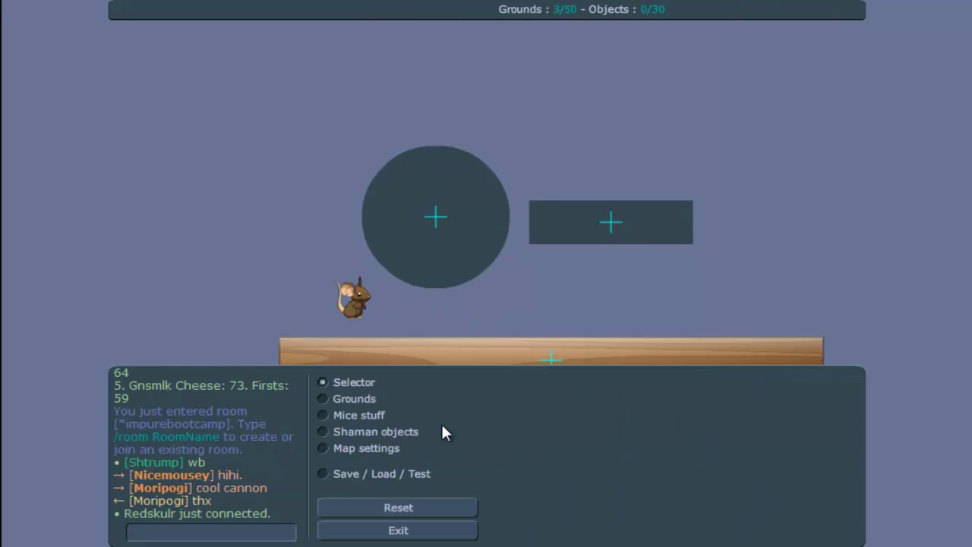
Step: Select the circle's colour code and pick a bright orange on the colour picker site
{"action": "left_click", "coordinate": [424, 254]}
{"action": "left_click_drag", "start_coordinate": [801, 530], "coordinate": [863, 529]}
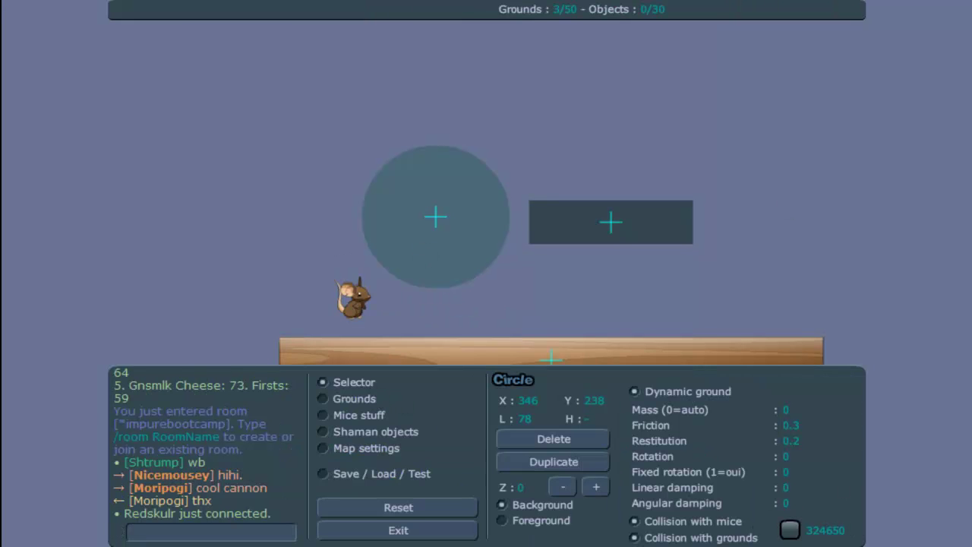
{"action": "key", "text": "alt+Tab"}
{"action": "left_click_drag", "start_coordinate": [468, 122], "coordinate": [574, 55]}
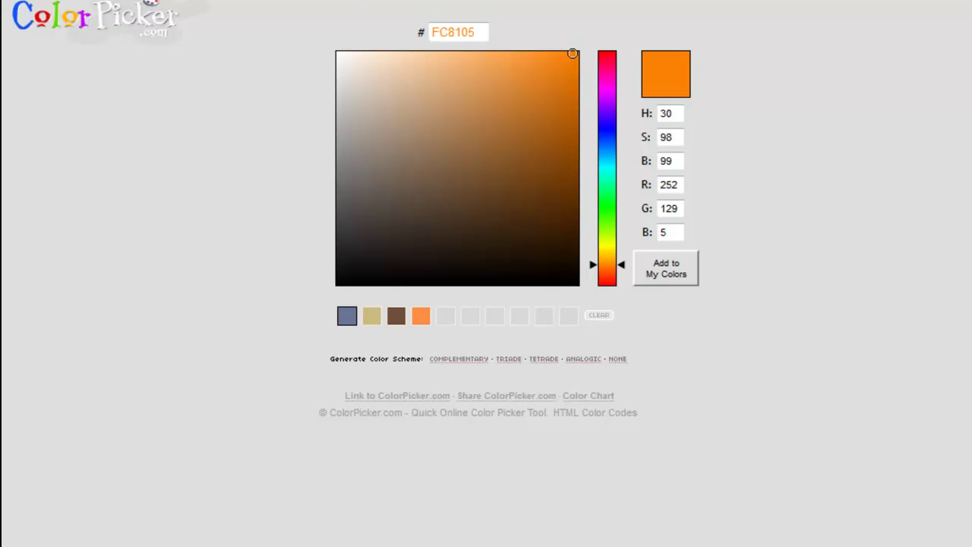
Step: Select the hex code FC8105 on ColorPicker.com and return to the map editor
{"action": "double_click", "coordinate": [463, 31]}
{"action": "key", "text": "ctrl+c"}
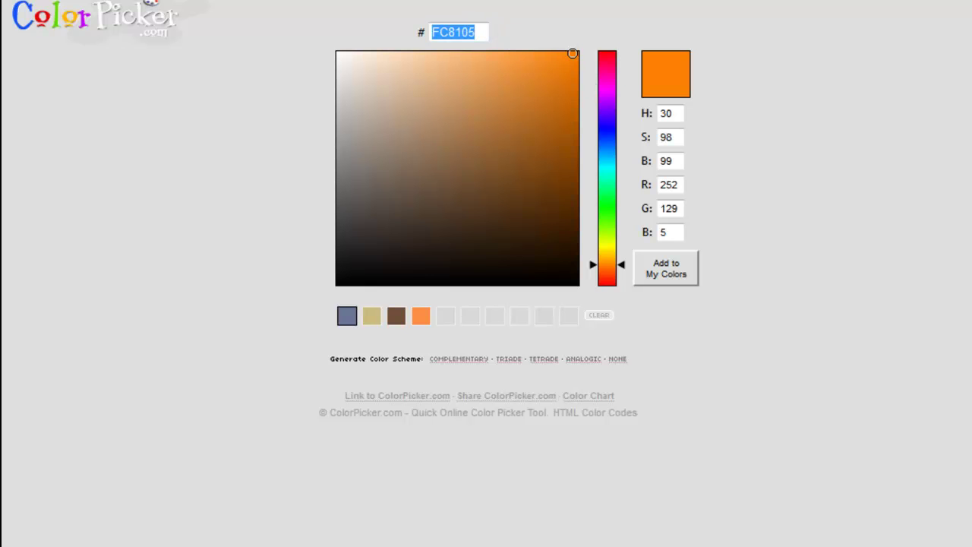
{"action": "key", "text": "alt+Tab"}
Step: Recolour the circle to FC8105, test-run the map, then nudge the circle and select the rectangle
{"action": "key", "text": "ctrl+v"}
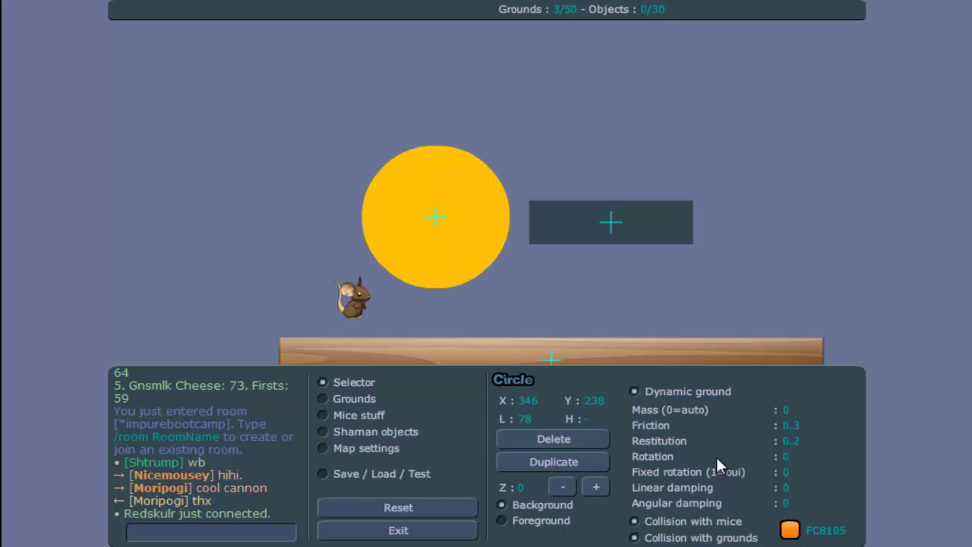
{"action": "left_click_drag", "start_coordinate": [417, 227], "coordinate": [445, 236]}
{"action": "left_click", "coordinate": [448, 473]}
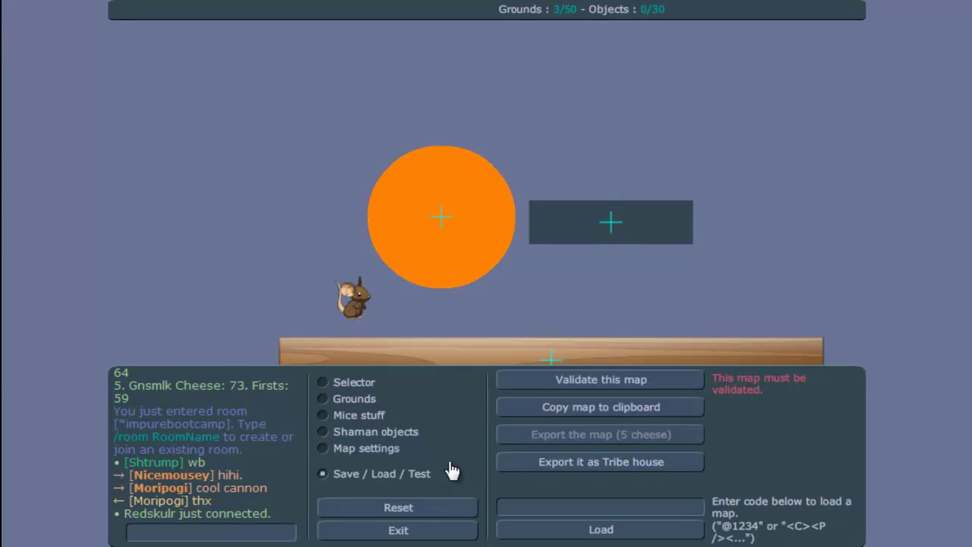
{"action": "left_click", "coordinate": [628, 390]}
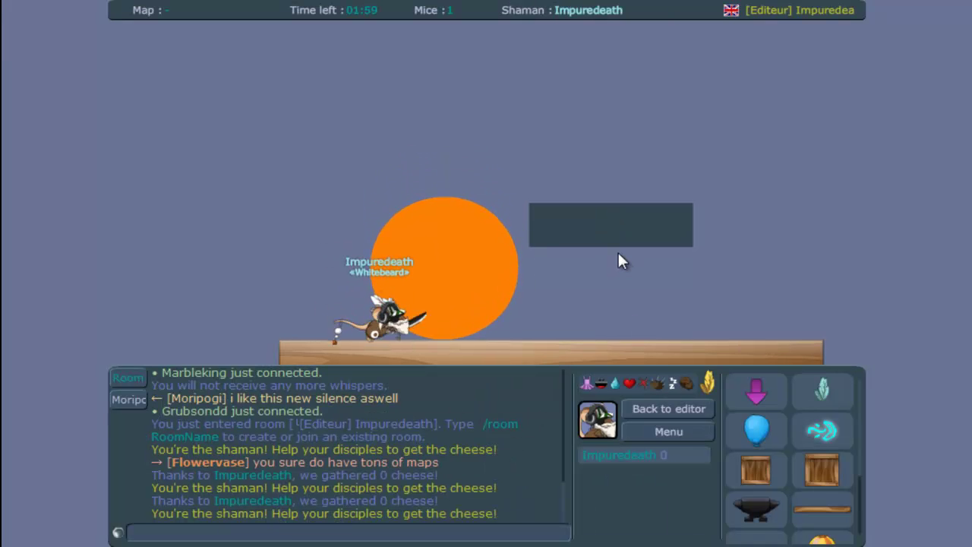
{"action": "left_click", "coordinate": [668, 410]}
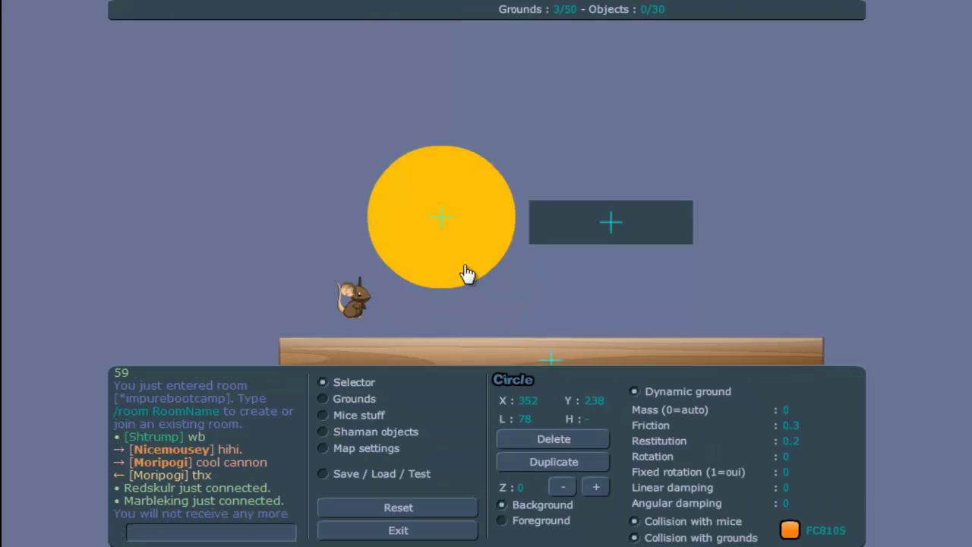
{"action": "left_click_drag", "start_coordinate": [295, 187], "coordinate": [326, 187]}
{"action": "left_click", "coordinate": [606, 206]}
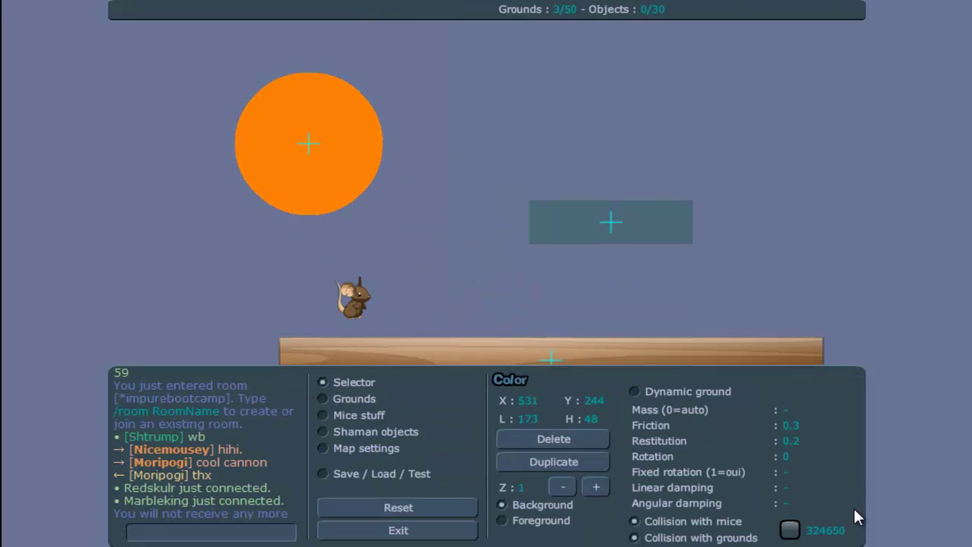
Step: Rearrange the circle, wood plank and rectangle, ending with the rectangle just above the wood floor
{"action": "left_click_drag", "start_coordinate": [618, 239], "coordinate": [586, 163]}
{"action": "left_click_drag", "start_coordinate": [342, 165], "coordinate": [430, 165]}
{"action": "left_click_drag", "start_coordinate": [569, 141], "coordinate": [612, 157]}
{"action": "left_click_drag", "start_coordinate": [600, 354], "coordinate": [556, 342]}
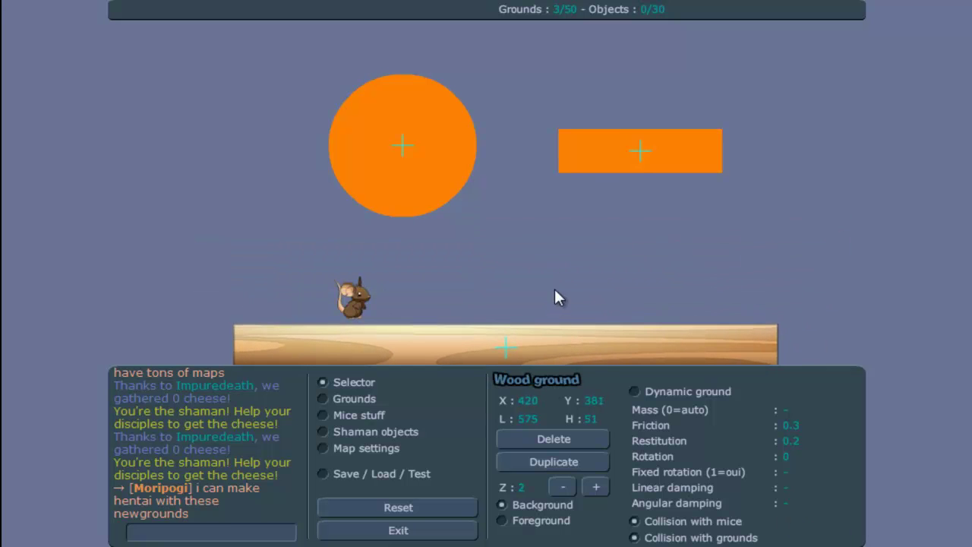
{"action": "left_click_drag", "start_coordinate": [613, 167], "coordinate": [611, 211]}
{"action": "left_click_drag", "start_coordinate": [432, 160], "coordinate": [410, 150]}
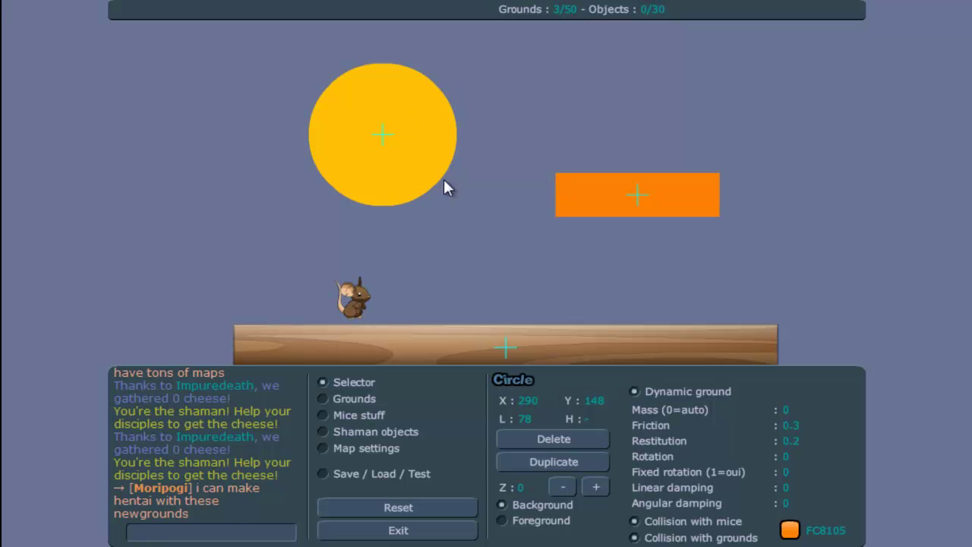
{"action": "left_click_drag", "start_coordinate": [567, 196], "coordinate": [575, 145]}
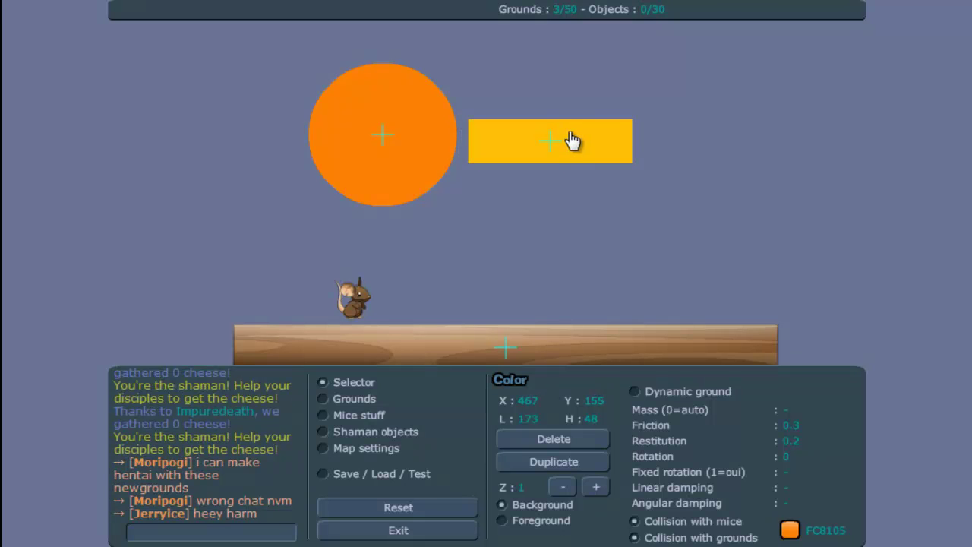
{"action": "left_click_drag", "start_coordinate": [391, 119], "coordinate": [372, 76]}
{"action": "left_click_drag", "start_coordinate": [506, 134], "coordinate": [508, 140]}
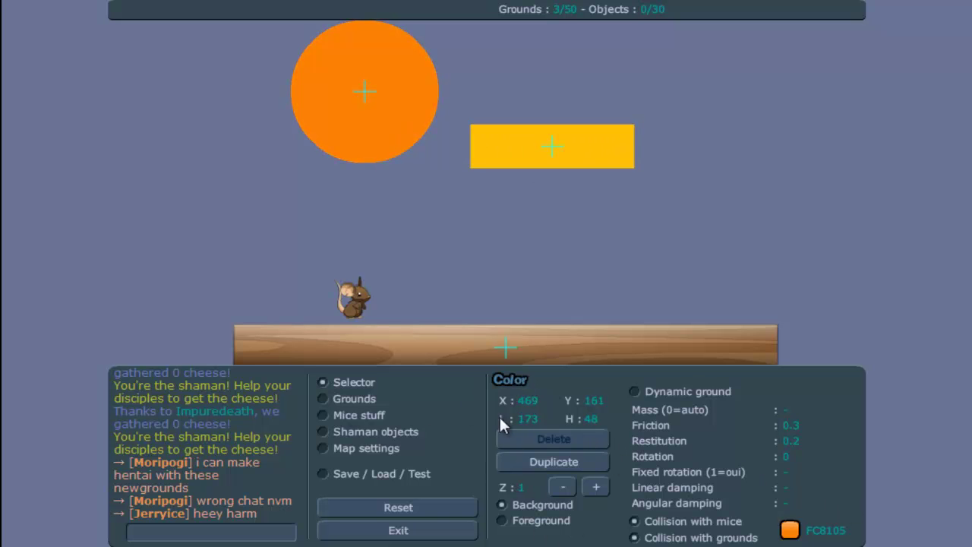
{"action": "left_click_drag", "start_coordinate": [546, 152], "coordinate": [477, 298]}
{"action": "left_click", "coordinate": [387, 473]}
Step: Run two quick test runs of the map, selecting the orange rectangle in between
{"action": "left_click", "coordinate": [570, 380]}
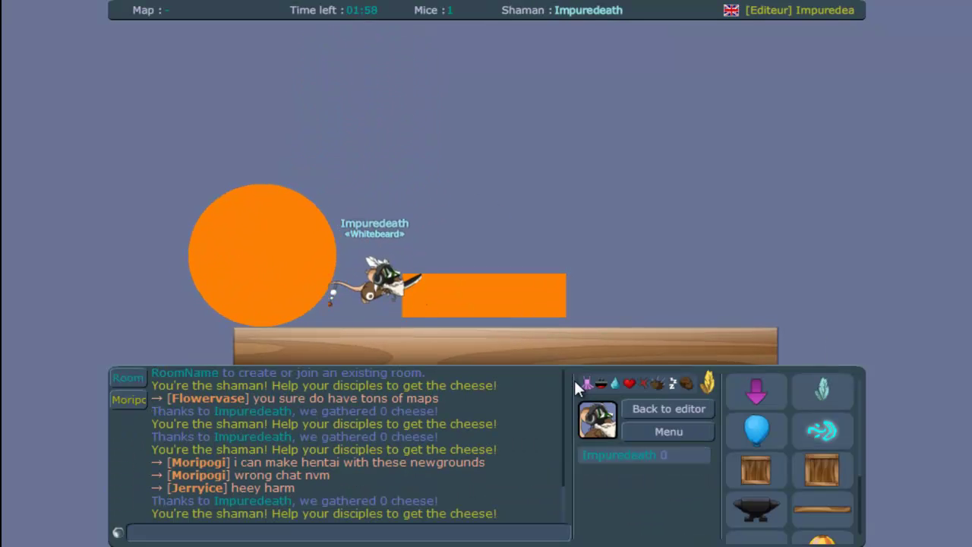
{"action": "left_click", "coordinate": [648, 413]}
{"action": "left_click", "coordinate": [507, 308]}
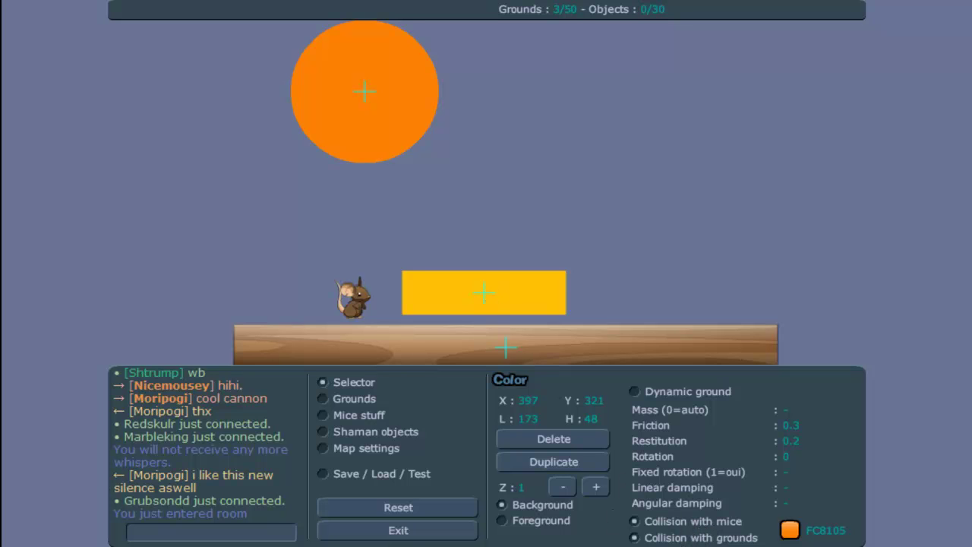
{"action": "left_click", "coordinate": [426, 477]}
{"action": "left_click", "coordinate": [545, 380]}
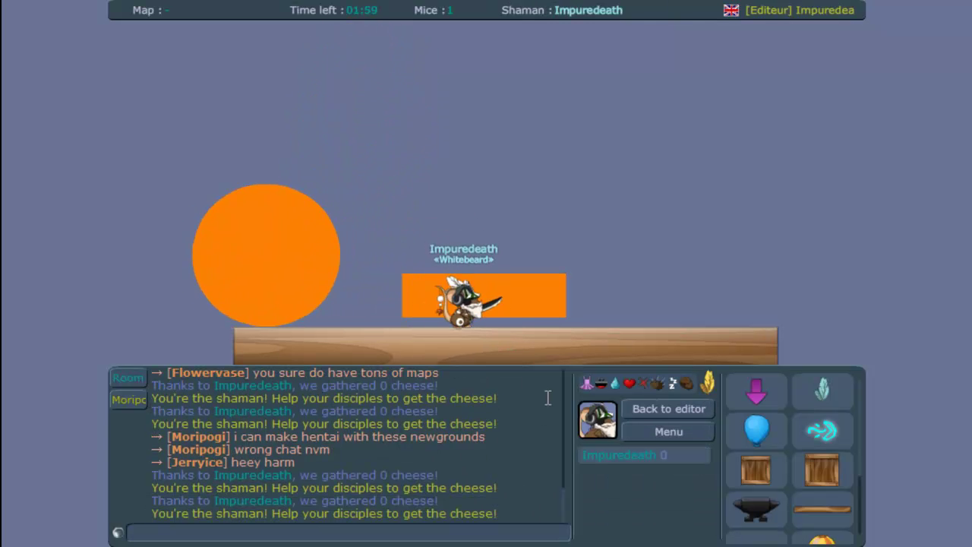
{"action": "left_click", "coordinate": [658, 408]}
{"action": "left_click", "coordinate": [367, 402]}
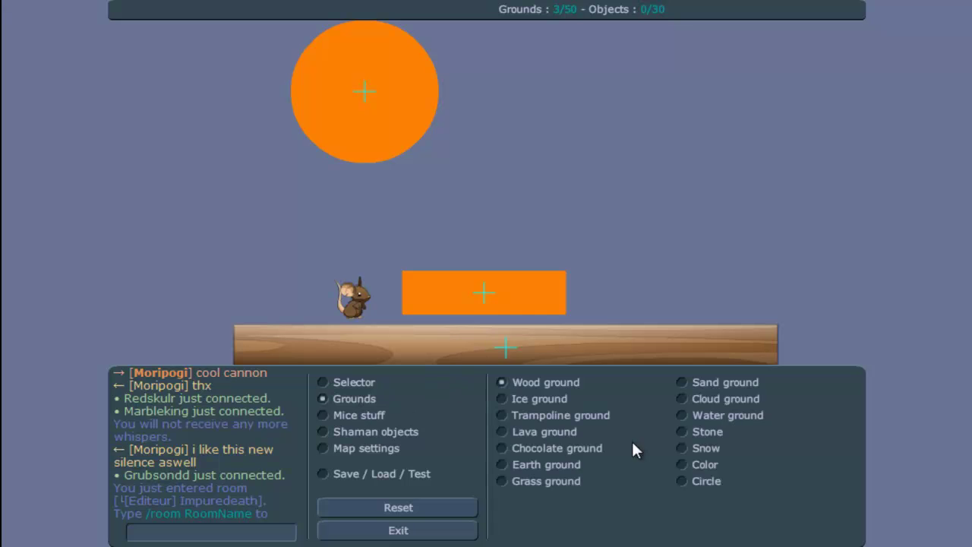
Step: Test-play again, summoning a small wooden box above the orange block and jumping the mouse around it
{"action": "left_click", "coordinate": [384, 480]}
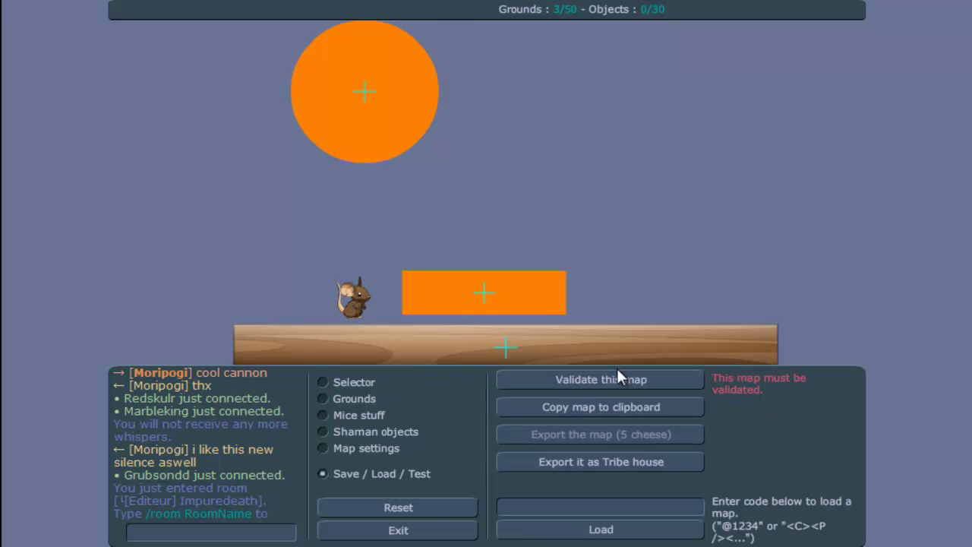
{"action": "left_click", "coordinate": [619, 373]}
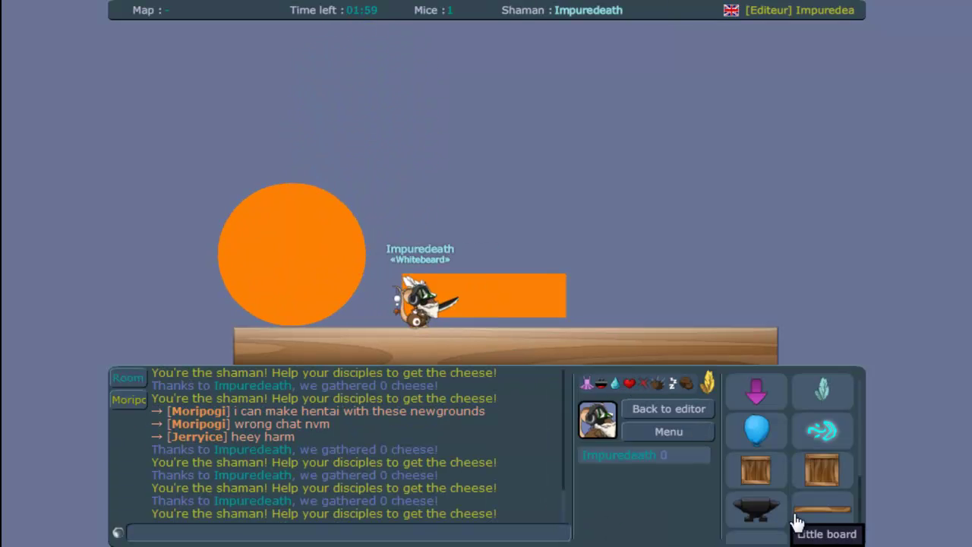
{"action": "left_click", "coordinate": [755, 469]}
{"action": "left_click", "coordinate": [451, 227]}
{"action": "key", "text": "Right"}
{"action": "key", "text": "Up"}
{"action": "key", "text": "Left"}
{"action": "key", "text": "Right"}
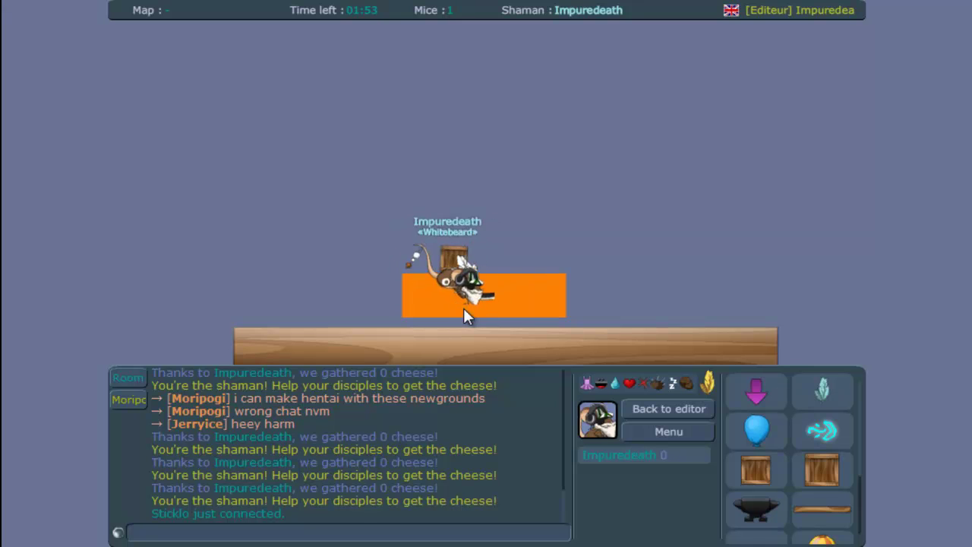
{"action": "key", "text": "Up"}
{"action": "key", "text": "Left"}
{"action": "key", "text": "Up"}
{"action": "key", "text": "Right"}
{"action": "key", "text": "Up"}
{"action": "key", "text": "Left"}
{"action": "key", "text": "Right"}
{"action": "left_click", "coordinate": [669, 410]}
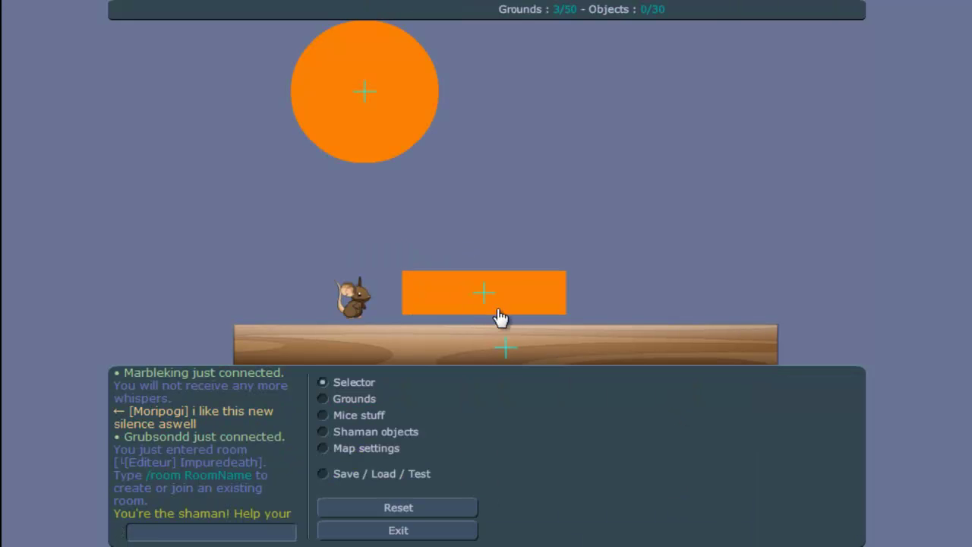
Step: Select the orange rectangle and test-play once more, choosing a big box to summon
{"action": "left_click", "coordinate": [497, 308]}
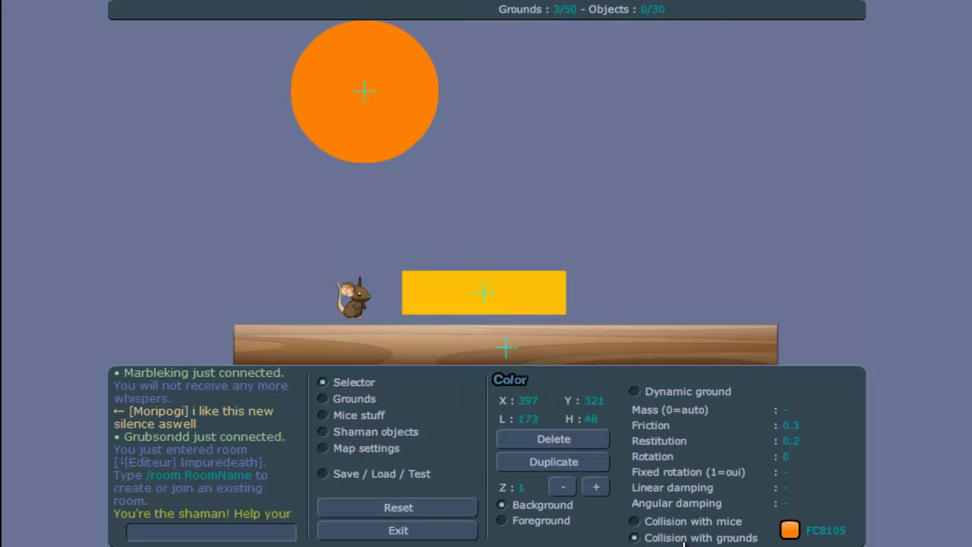
{"action": "left_click", "coordinate": [365, 474]}
{"action": "left_click", "coordinate": [560, 378]}
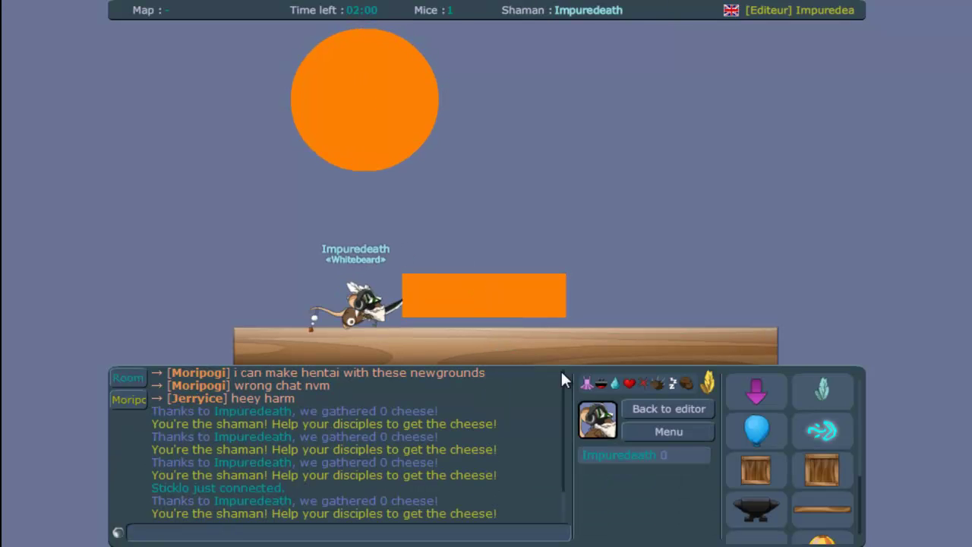
{"action": "left_click", "coordinate": [798, 480]}
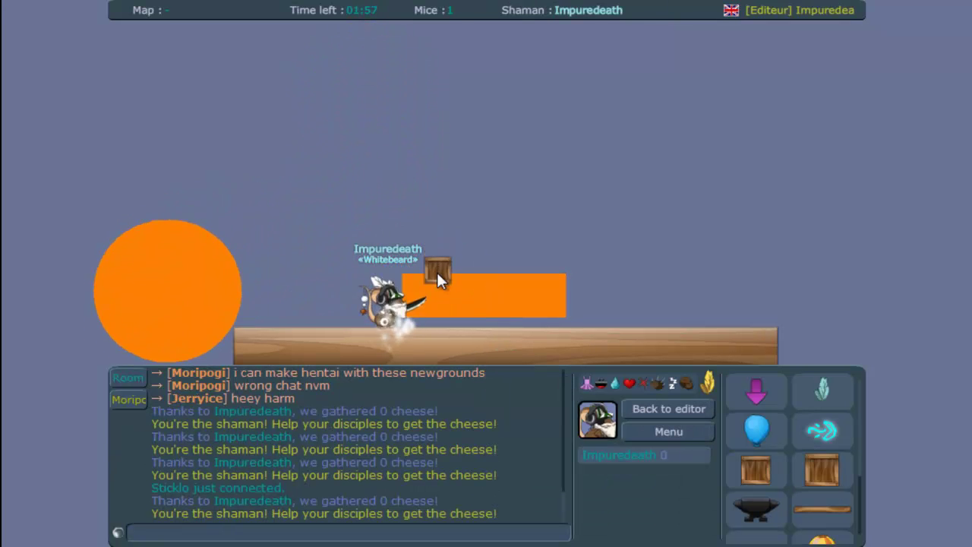
{"action": "left_click", "coordinate": [676, 411]}
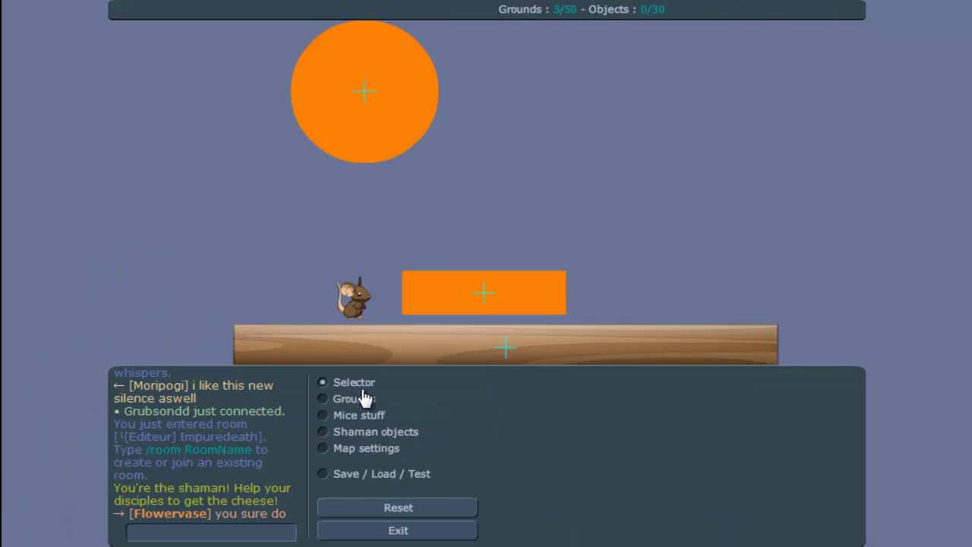
Step: Test-play again, pushing the circle with the mouse and jumping onto the orange rectangle
{"action": "left_click", "coordinate": [532, 283]}
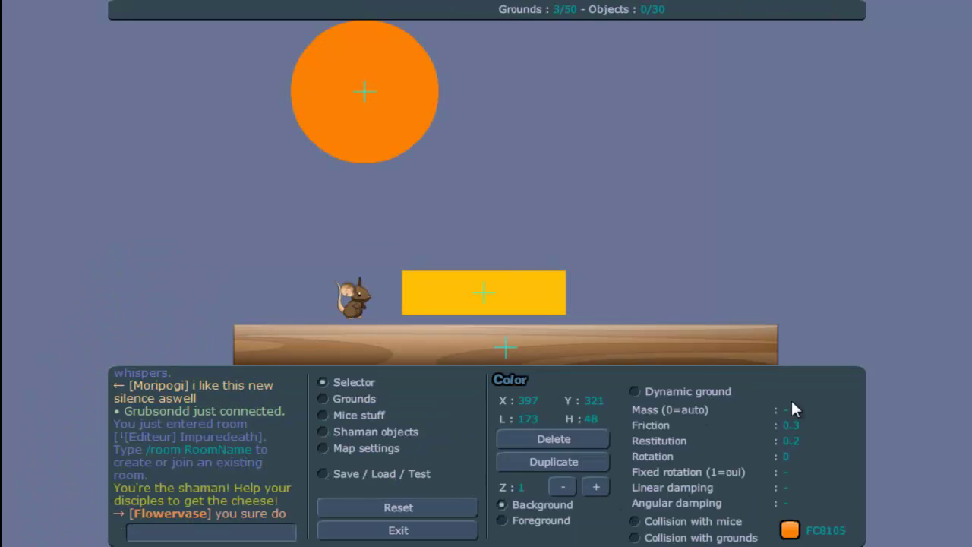
{"action": "left_click", "coordinate": [394, 474]}
{"action": "left_click", "coordinate": [547, 389]}
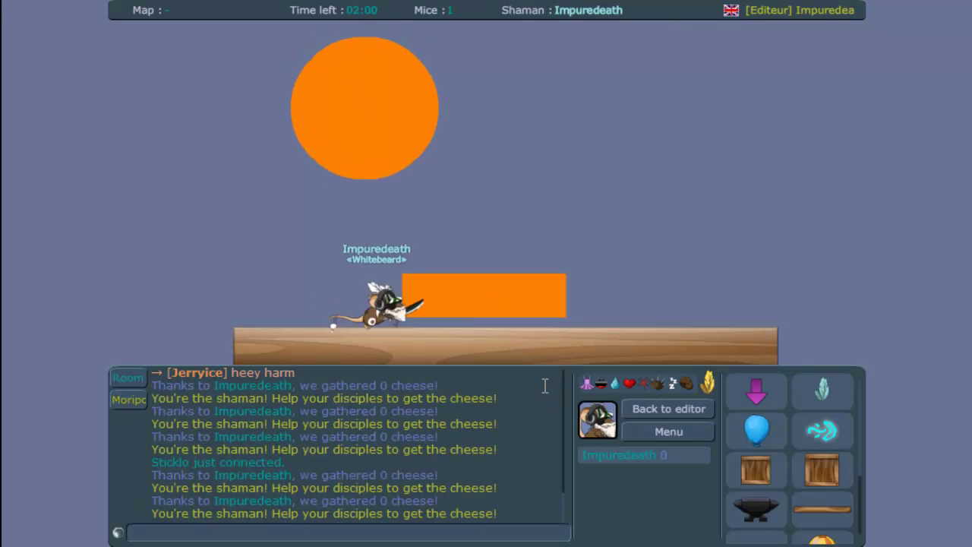
{"action": "key", "text": "Right"}
{"action": "key", "text": "Left"}
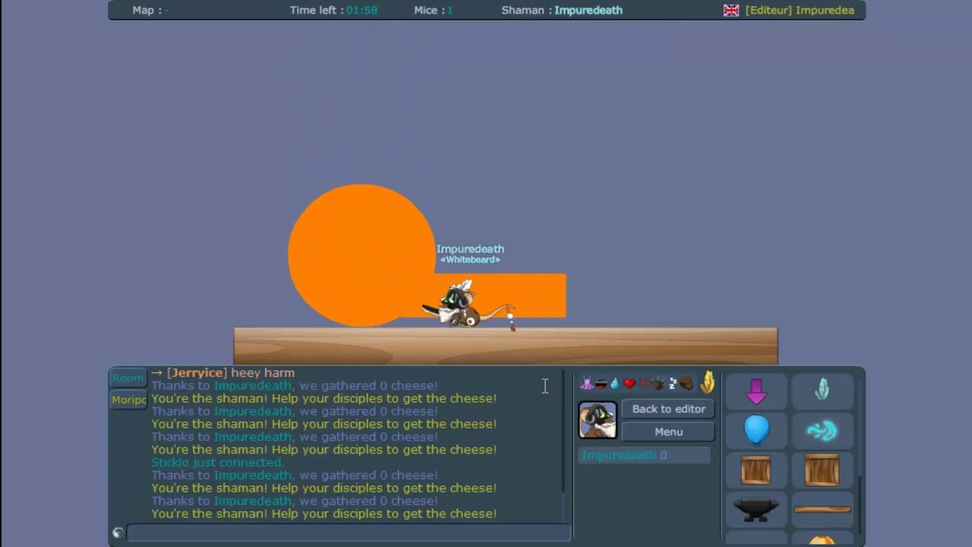
{"action": "key", "text": "Right"}
{"action": "key", "text": "Up"}
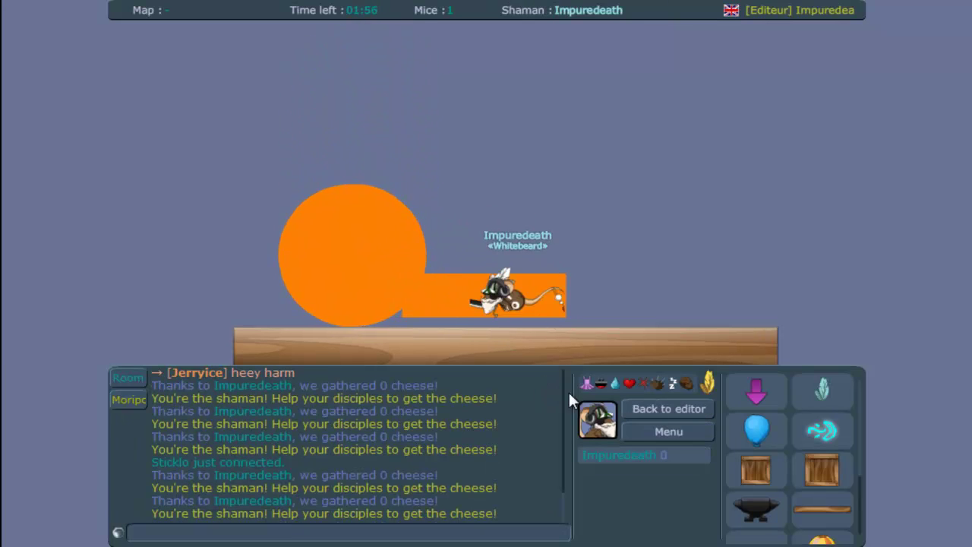
{"action": "left_click", "coordinate": [652, 409]}
Step: Enlarge the rectangle to length 6666 and height 666 and test the map
{"action": "type", "text": "6666"}
{"action": "key", "text": "Tab"}
{"action": "type", "text": "666"}
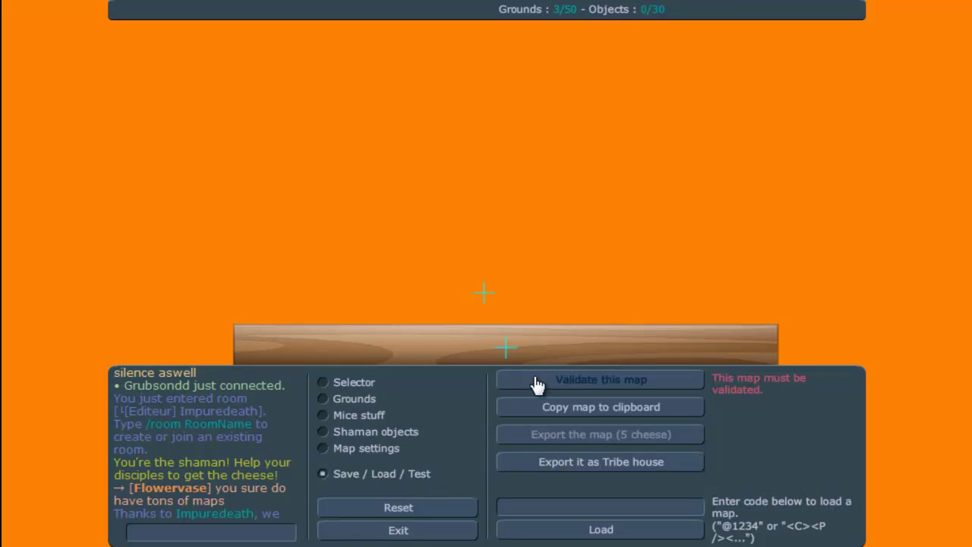
{"action": "left_click", "coordinate": [528, 379]}
{"action": "left_click", "coordinate": [654, 411]}
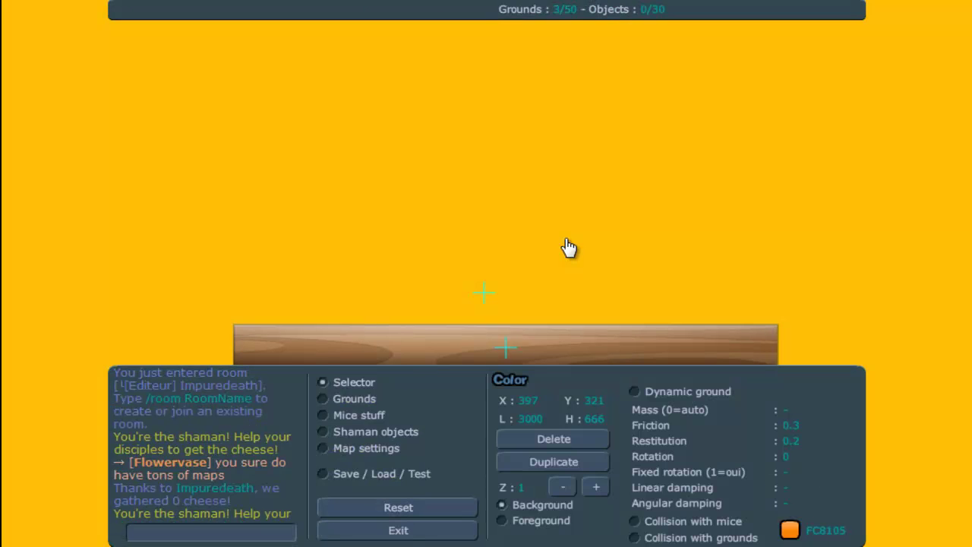
Step: Delete the oversized rectangle and rest the circle on the middle of the wood plank
{"action": "key", "text": "Delete"}
{"action": "left_click_drag", "start_coordinate": [395, 133], "coordinate": [474, 188]}
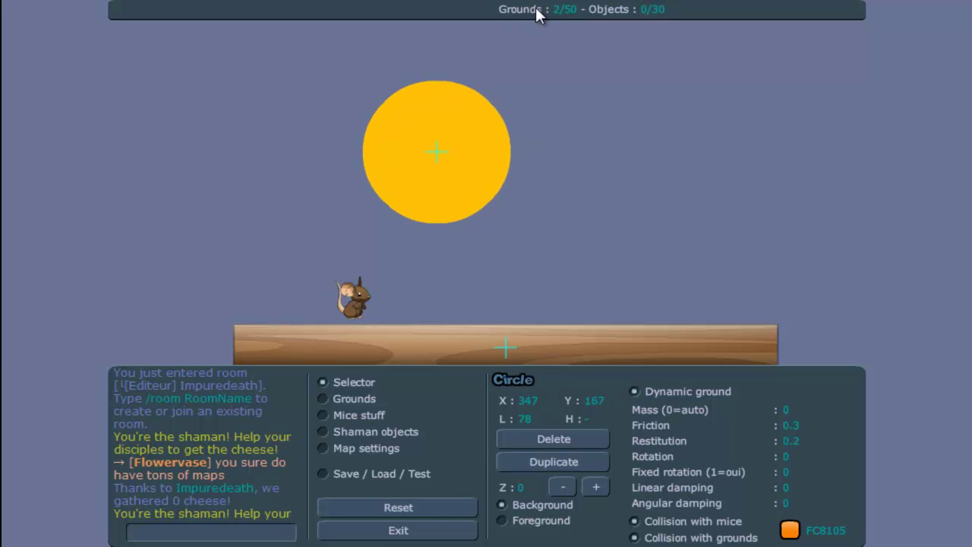
{"action": "left_click", "coordinate": [529, 342]}
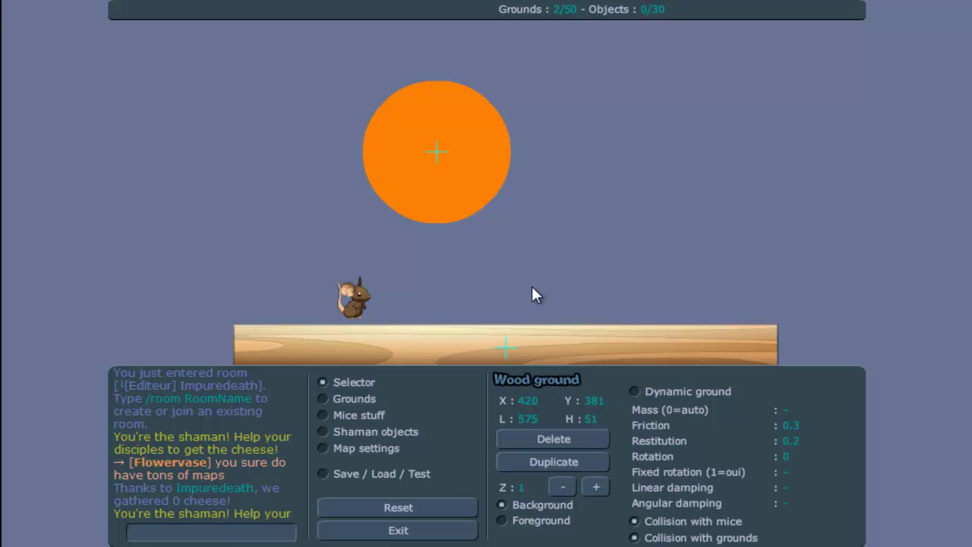
{"action": "left_click_drag", "start_coordinate": [466, 207], "coordinate": [538, 309]}
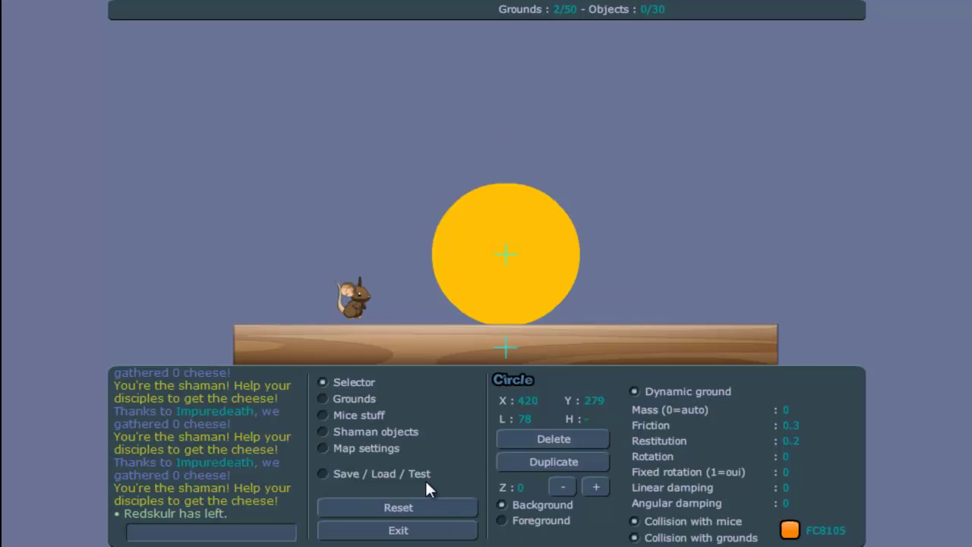
{"action": "left_click", "coordinate": [427, 480]}
{"action": "left_click", "coordinate": [564, 503]}
{"action": "type", "text": "@1697900"}
{"action": "left_click", "coordinate": [582, 531]}
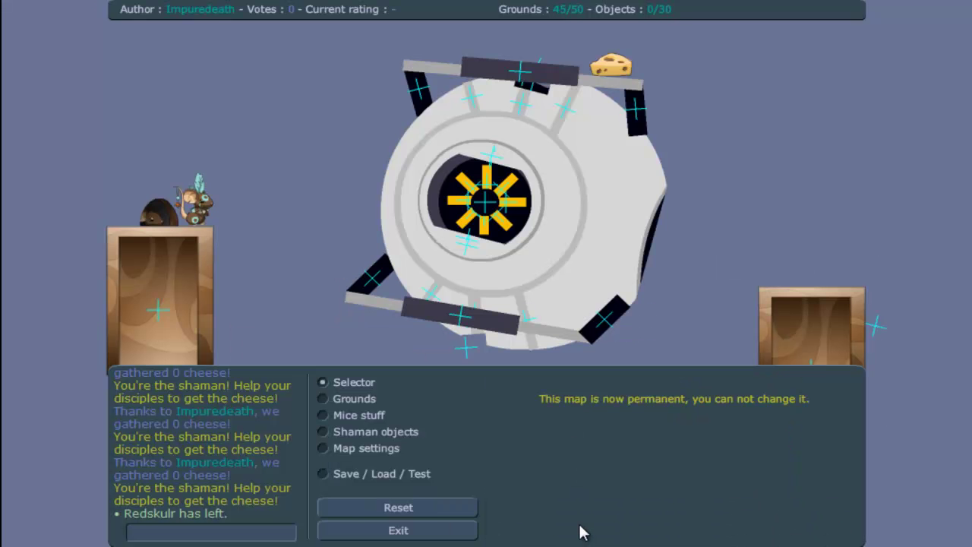
{"action": "left_click", "coordinate": [414, 465]}
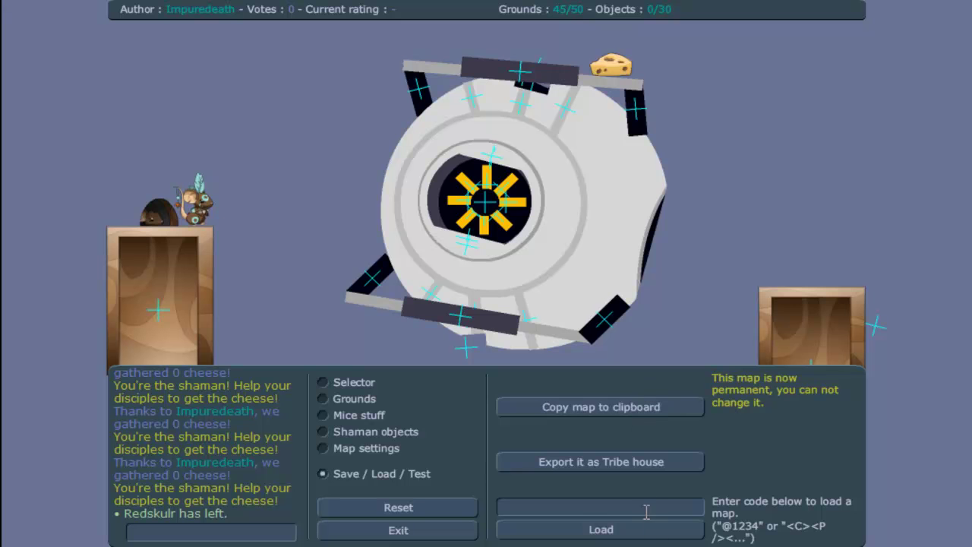
{"action": "left_click", "coordinate": [647, 528]}
Step: Test-play the core map, jumping the mouse off the left platform toward the robot core
{"action": "left_click", "coordinate": [392, 479]}
{"action": "left_click", "coordinate": [636, 384]}
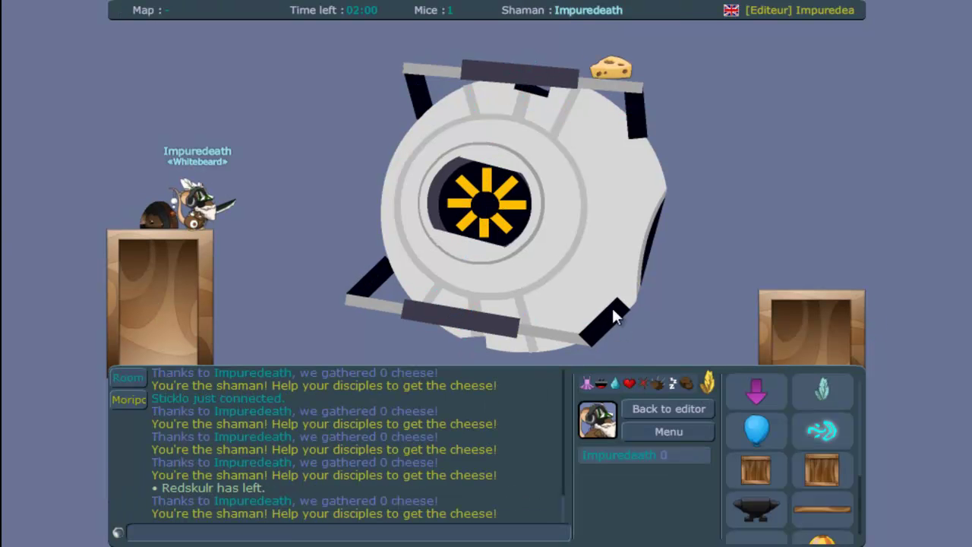
{"action": "key", "text": "Up"}
{"action": "key", "text": "Right"}
{"action": "key", "text": "Up"}
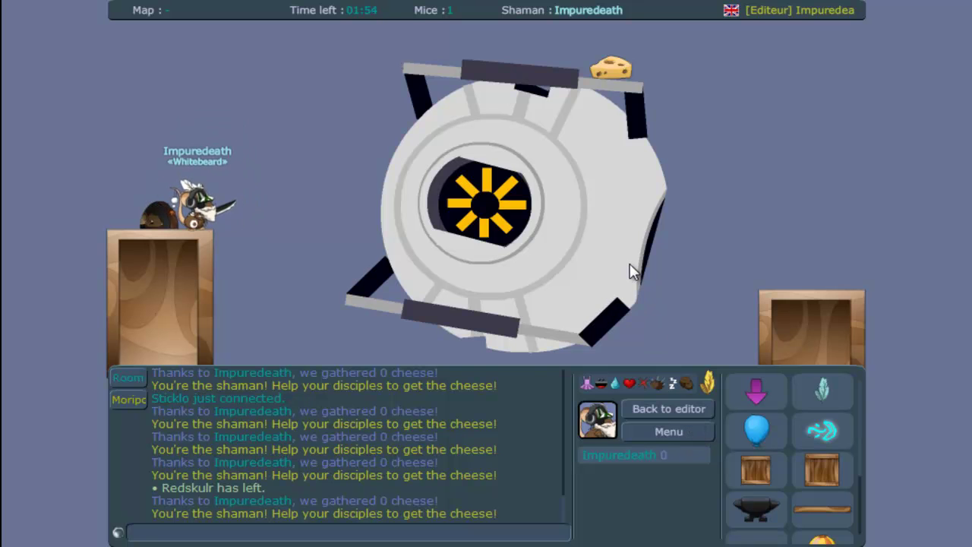
{"action": "key", "text": "Right"}
{"action": "key", "text": "Up"}
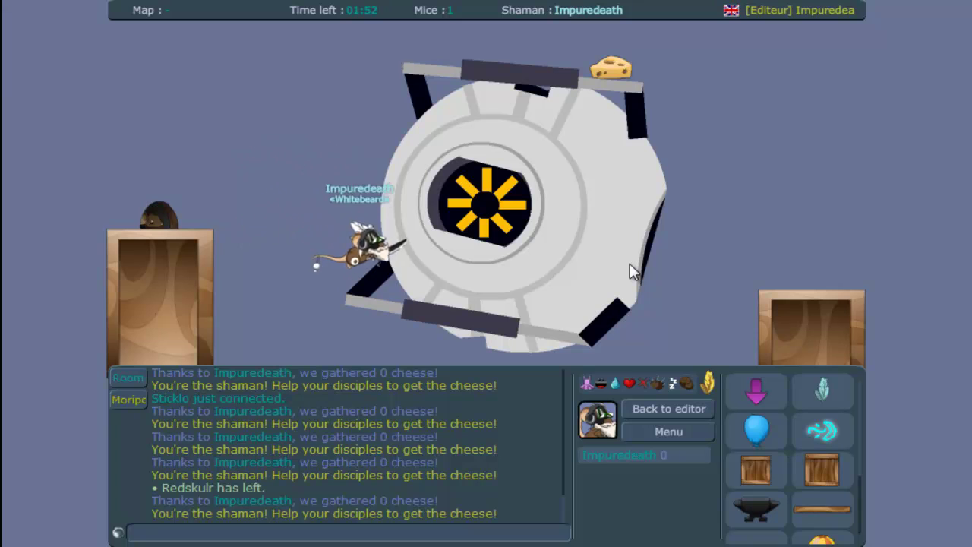
{"action": "left_click", "coordinate": [695, 408]}
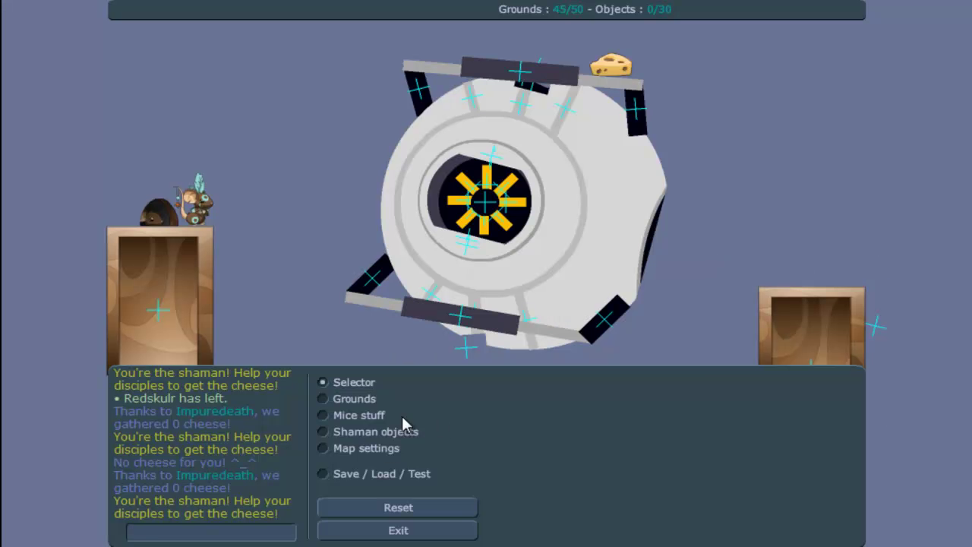
{"action": "left_click", "coordinate": [398, 473]}
Step: Load another map from the pasted code and start a test run of it
{"action": "type", "text": "@1752414"}
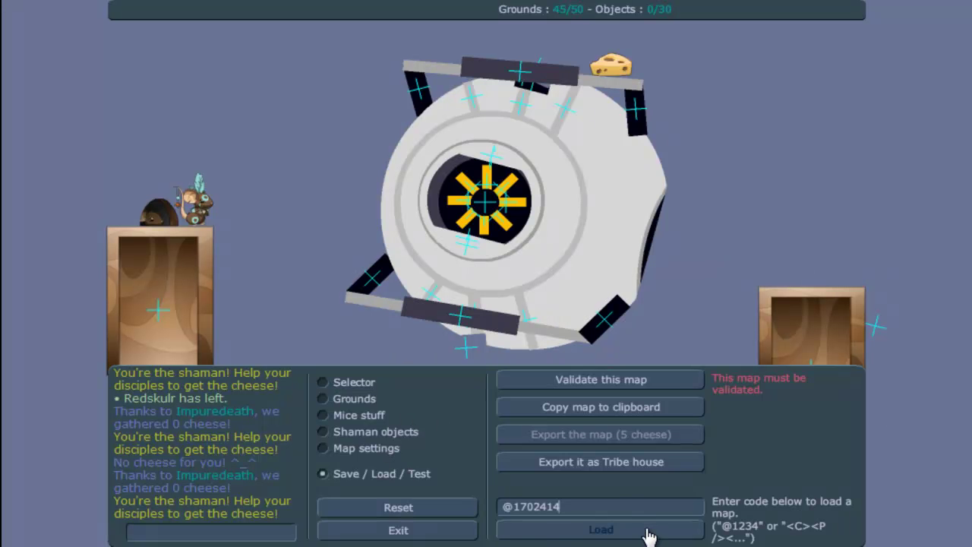
{"action": "left_click", "coordinate": [642, 529]}
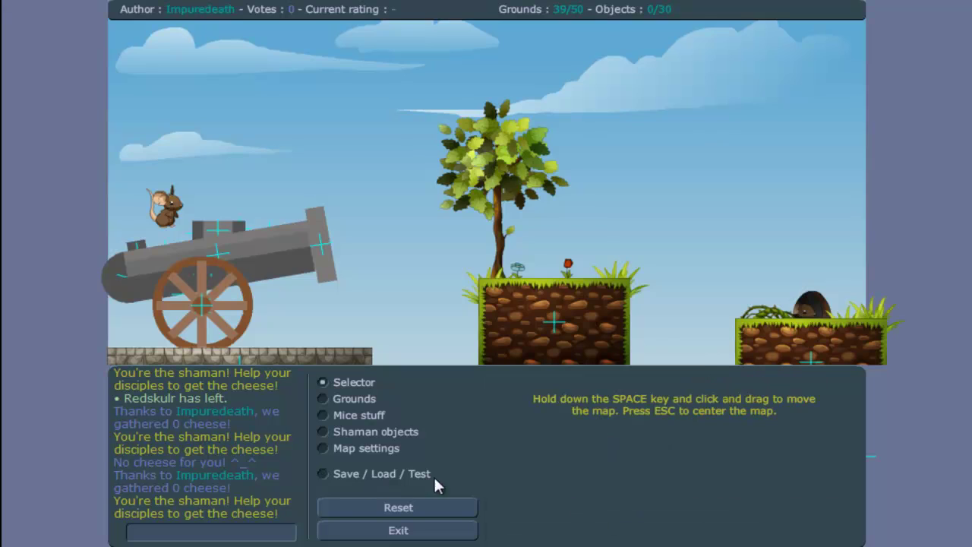
{"action": "left_click", "coordinate": [432, 474]}
{"action": "left_click", "coordinate": [632, 382]}
Step: Walk the mouse through the cannon's hatch and barrel until it's launched, then steer it to land
{"action": "key", "text": "Right"}
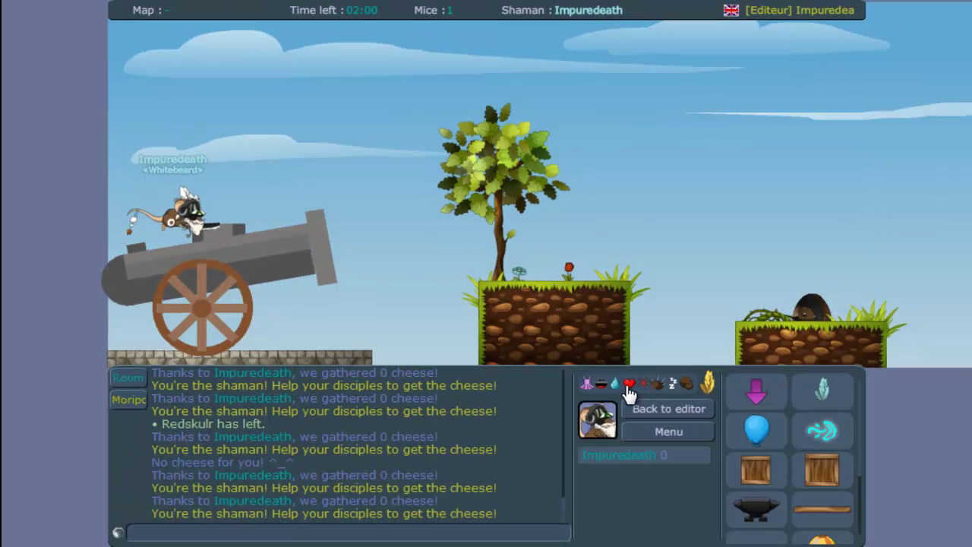
{"action": "key", "text": "Right"}
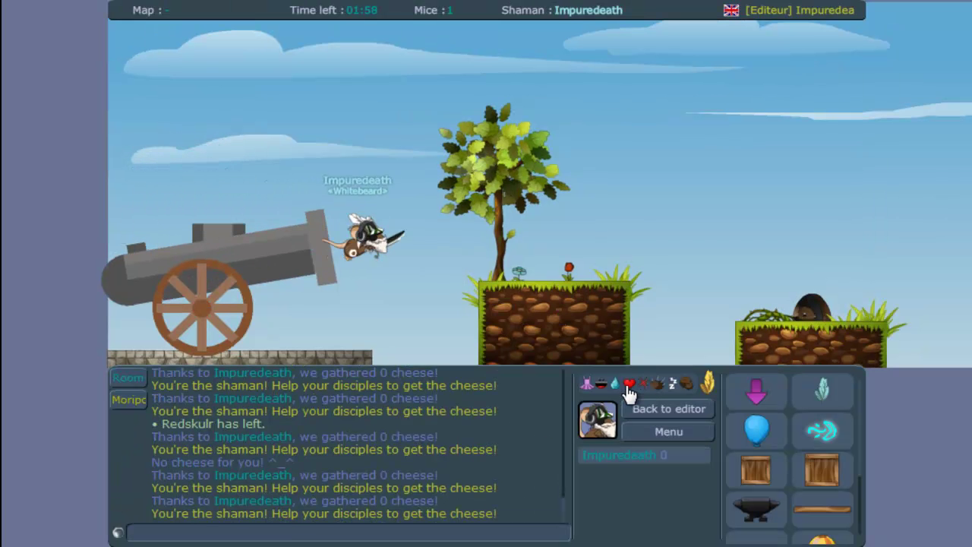
{"action": "key", "text": "Left"}
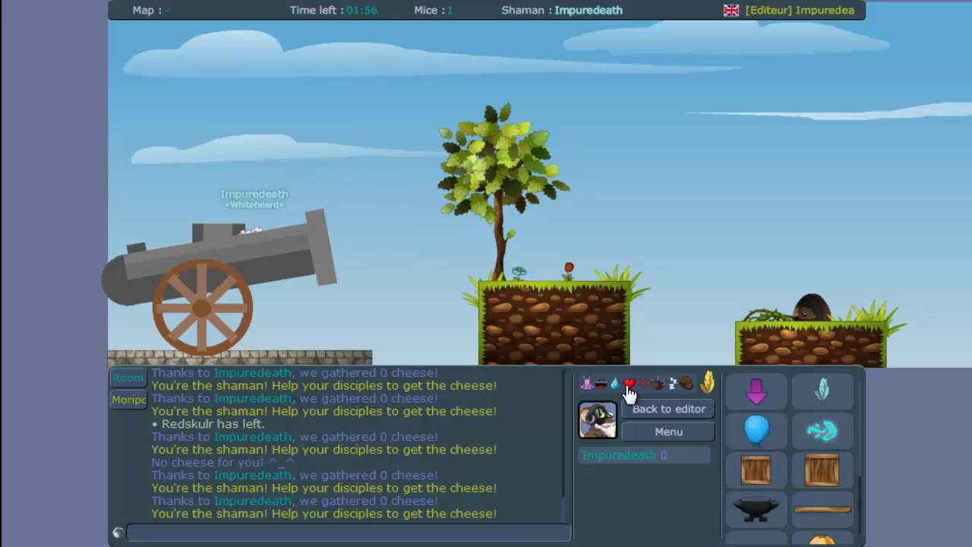
{"action": "key", "text": "Left"}
{"action": "key", "text": "Right"}
{"action": "key", "text": "Left"}
{"action": "key", "text": "Right"}
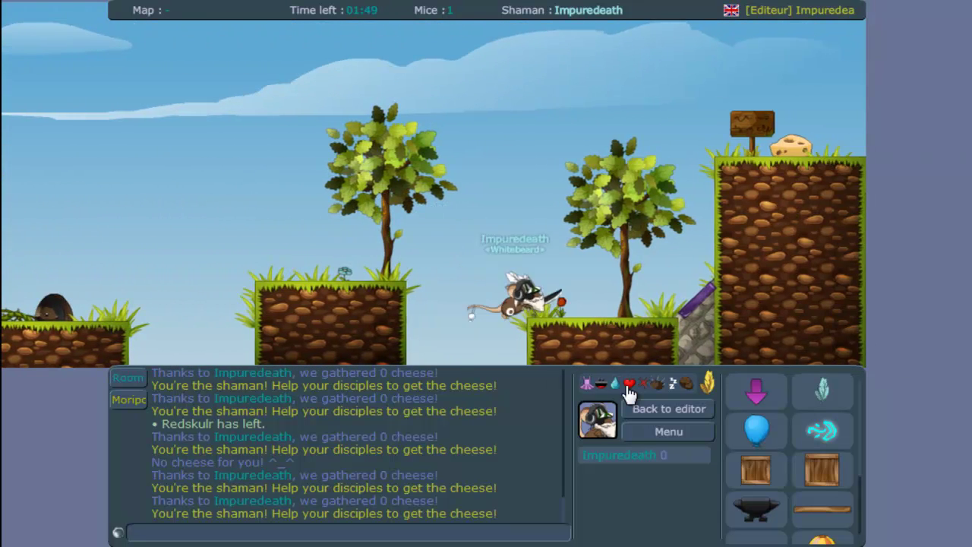
{"action": "key", "text": "Right"}
{"action": "key", "text": "Left"}
Step: Leave the test run and browse the Grounds, Mice stuff and Shaman objects lists
{"action": "left_click", "coordinate": [662, 411]}
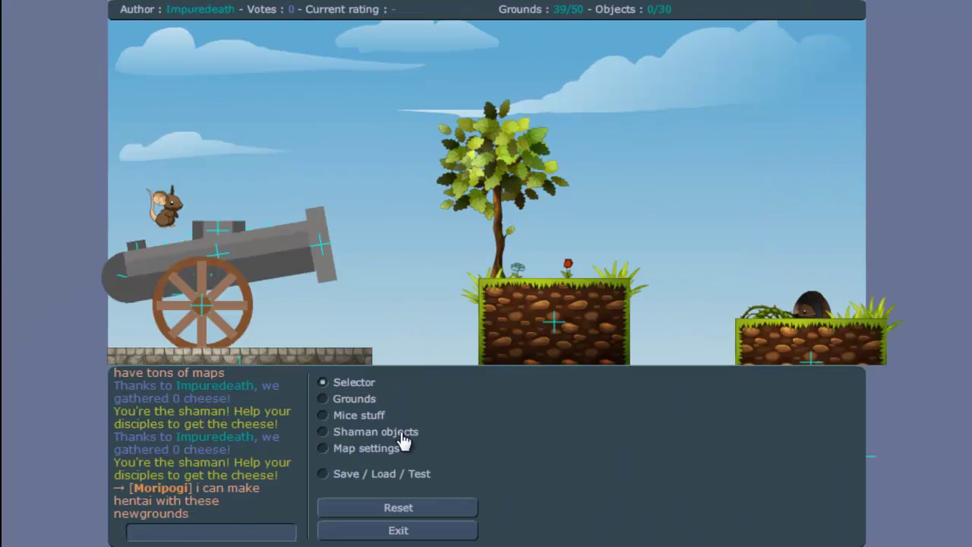
{"action": "left_click", "coordinate": [336, 399]}
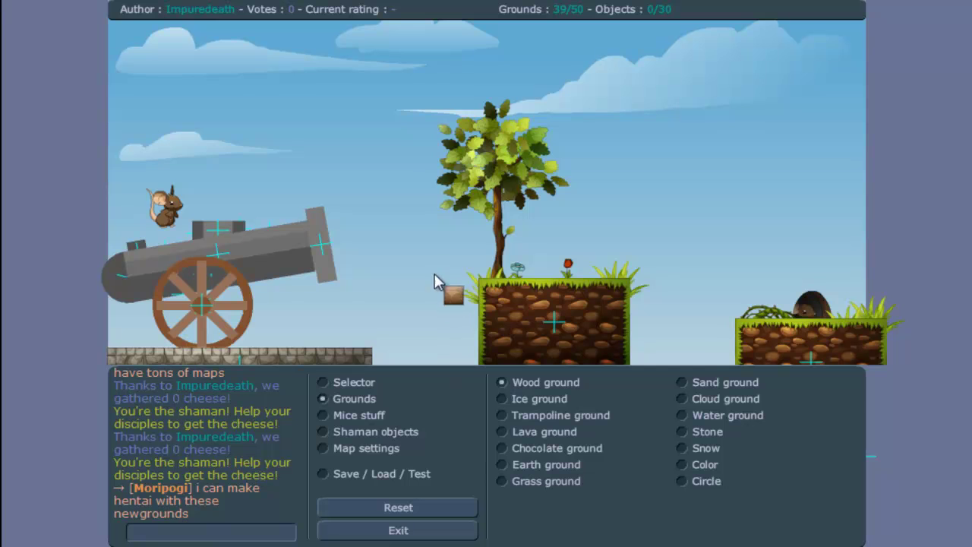
{"action": "left_click", "coordinate": [357, 415]}
{"action": "left_click_drag", "start_coordinate": [796, 403], "coordinate": [789, 541]}
{"action": "left_click", "coordinate": [390, 433]}
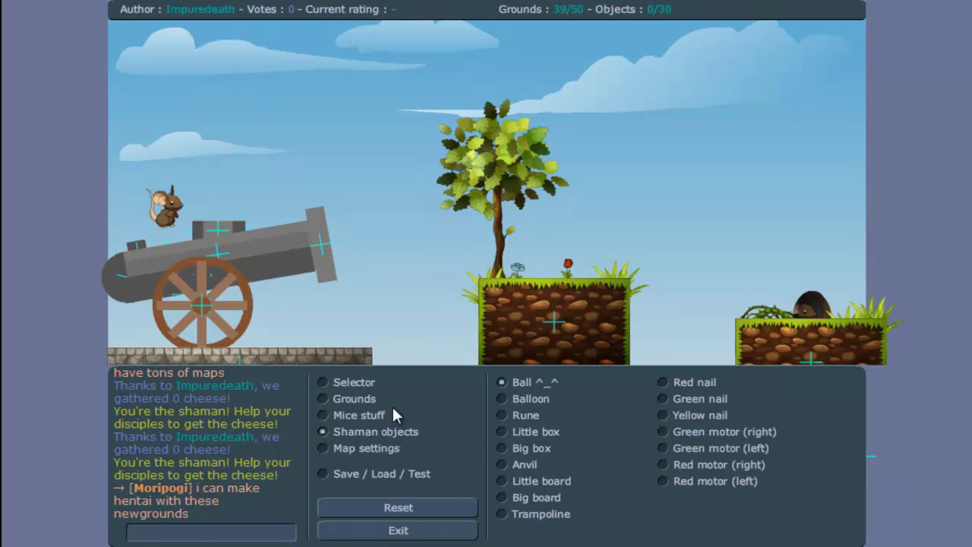
Step: Place a Balloon above the cannon's muzzle, then reset the map to 0/50 grounds and 0/30 objects
{"action": "left_click", "coordinate": [523, 399]}
{"action": "left_click", "coordinate": [313, 207]}
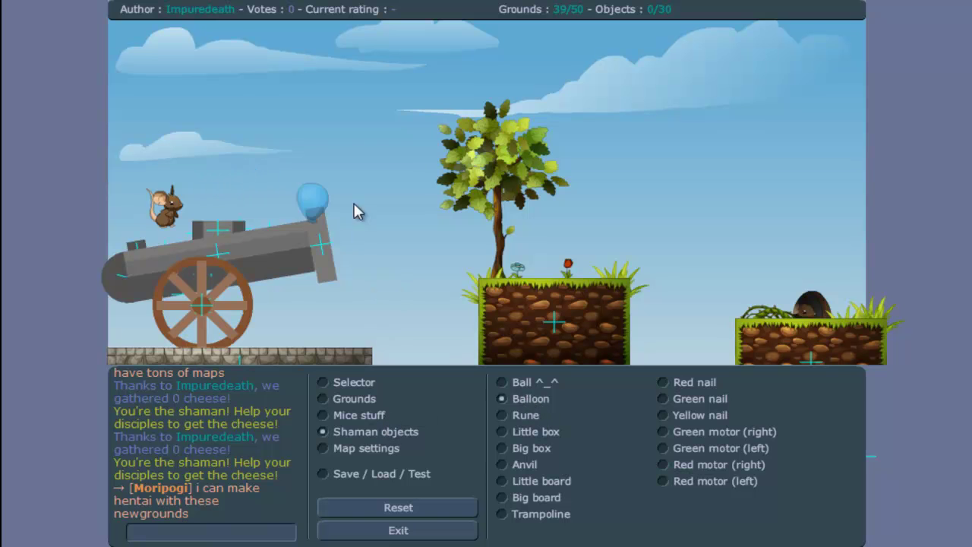
{"action": "left_click", "coordinate": [405, 522]}
{"action": "left_click", "coordinate": [403, 524]}
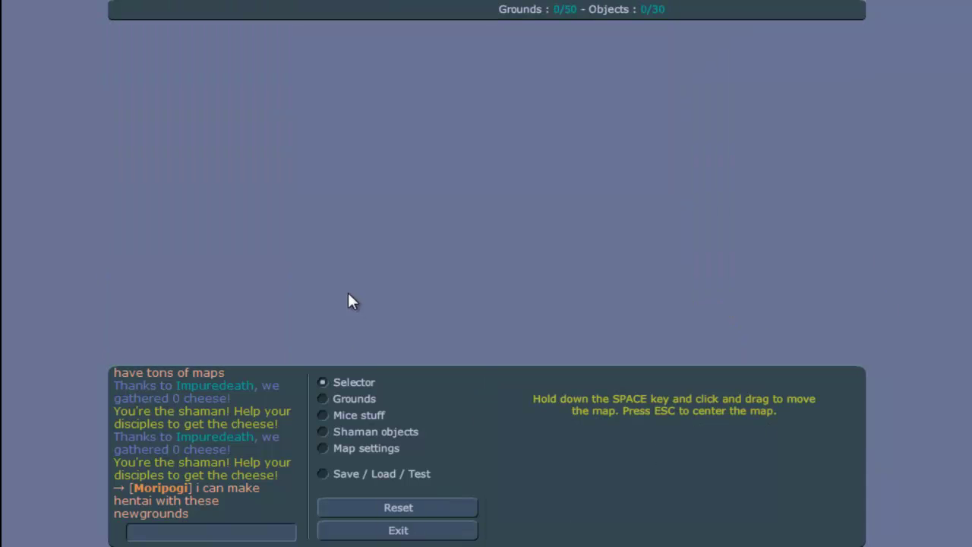
Step: Draw a Wood plank low in the map and place the mouse spawn above the balloon
{"action": "left_click", "coordinate": [324, 399]}
{"action": "left_click_drag", "start_coordinate": [305, 327], "coordinate": [493, 362]}
{"action": "left_click", "coordinate": [346, 424]}
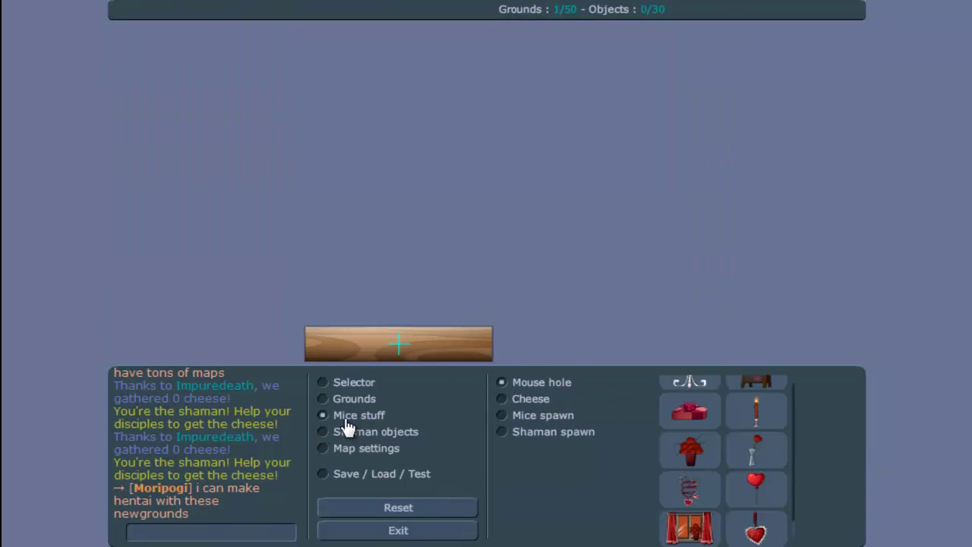
{"action": "left_click", "coordinate": [374, 402]}
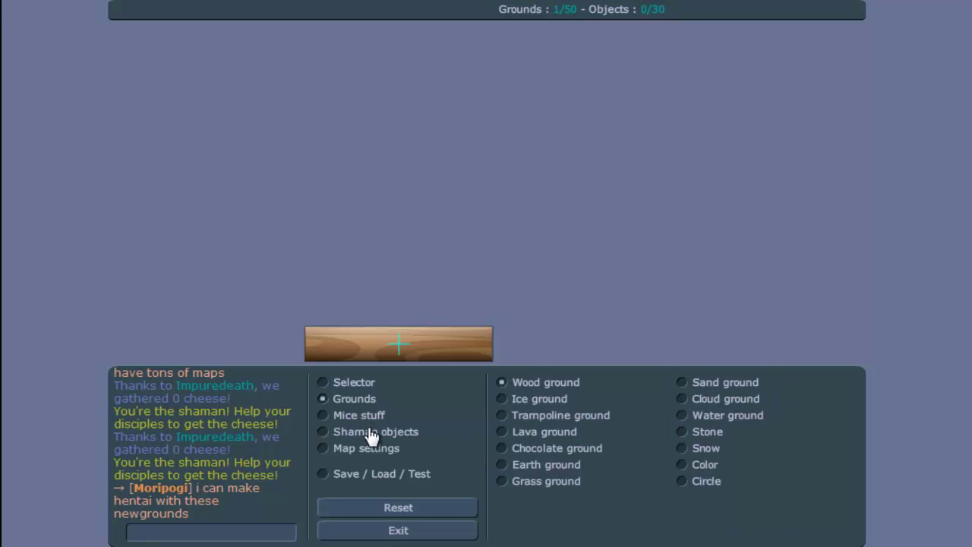
{"action": "left_click", "coordinate": [377, 431]}
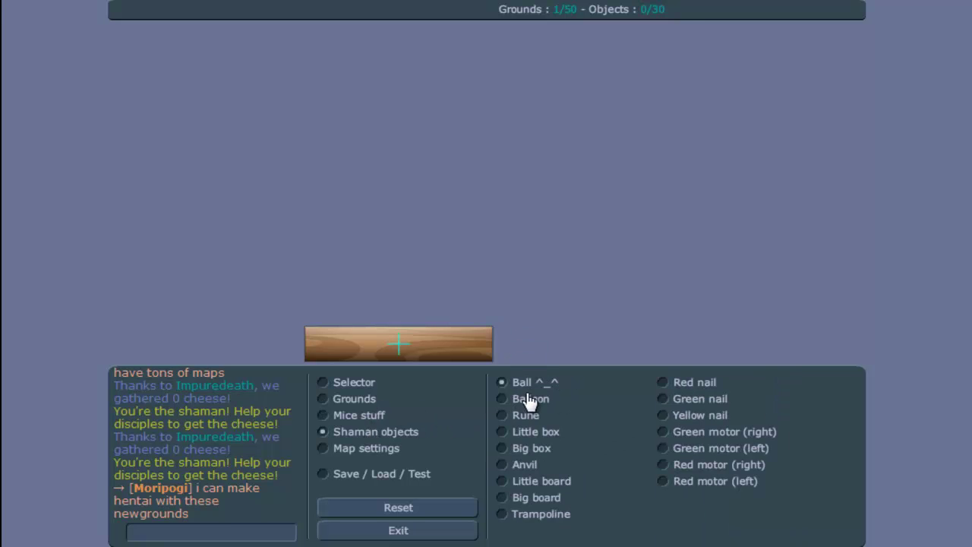
{"action": "left_click", "coordinate": [371, 417]}
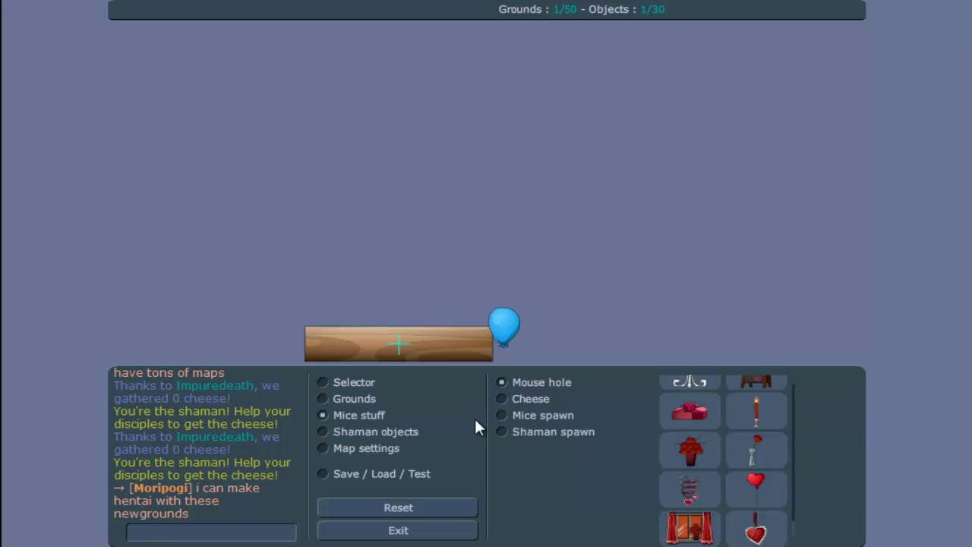
{"action": "left_click", "coordinate": [503, 280]}
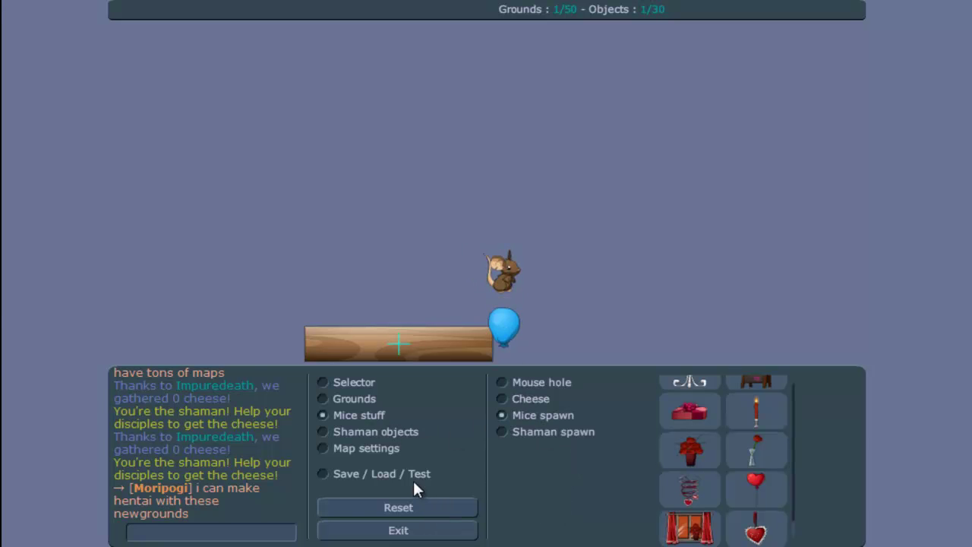
Step: Test-run the new map, return to editing, then start a second test run
{"action": "left_click", "coordinate": [415, 475]}
{"action": "left_click", "coordinate": [601, 384]}
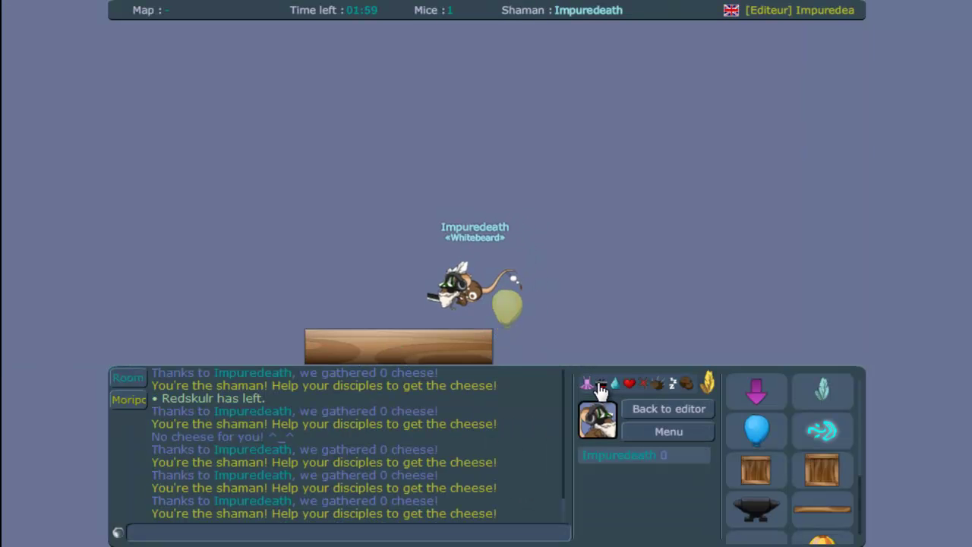
{"action": "left_click", "coordinate": [648, 410]}
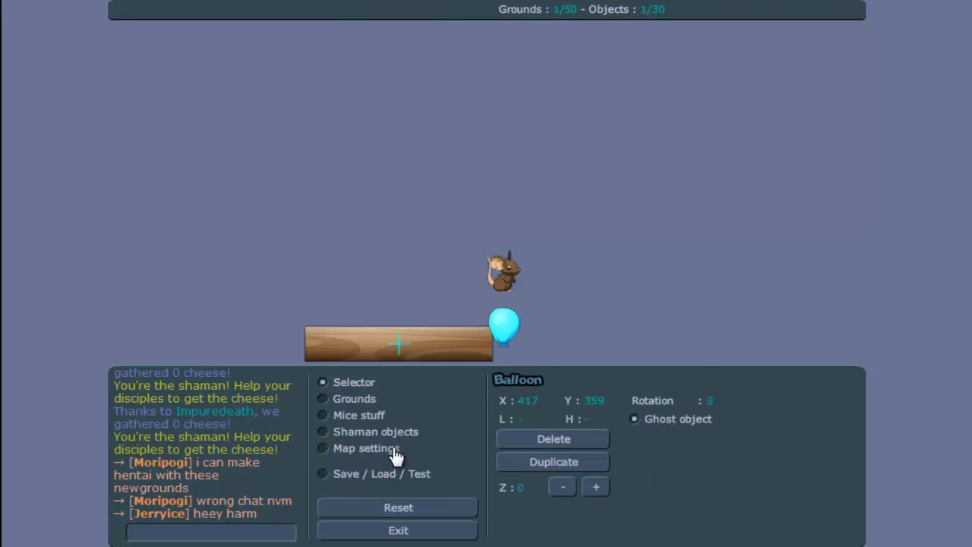
{"action": "left_click", "coordinate": [384, 475]}
{"action": "left_click", "coordinate": [642, 386]}
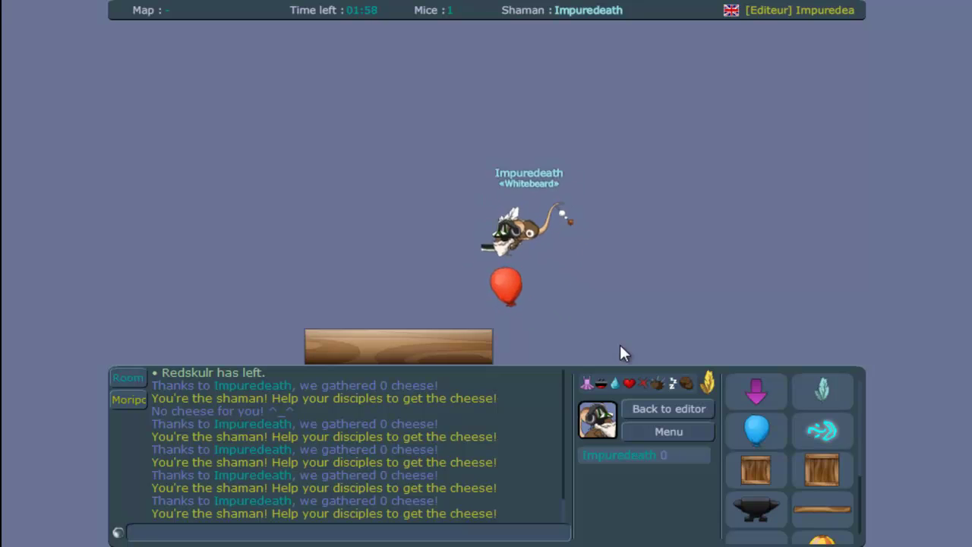
Step: Ride the balloon upward with the arrow keys, steering left and right
{"action": "key", "text": "Right"}
{"action": "key", "text": "Up"}
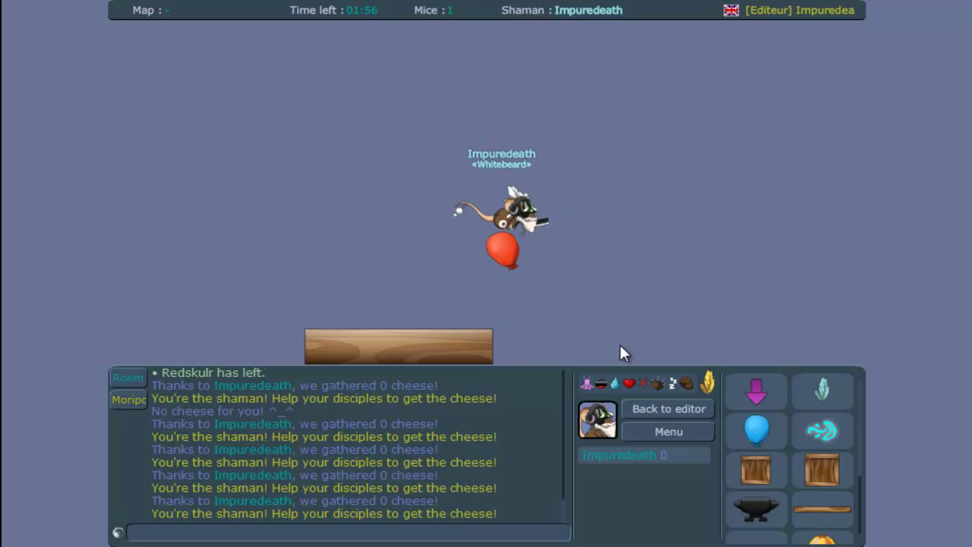
{"action": "key", "text": "Right"}
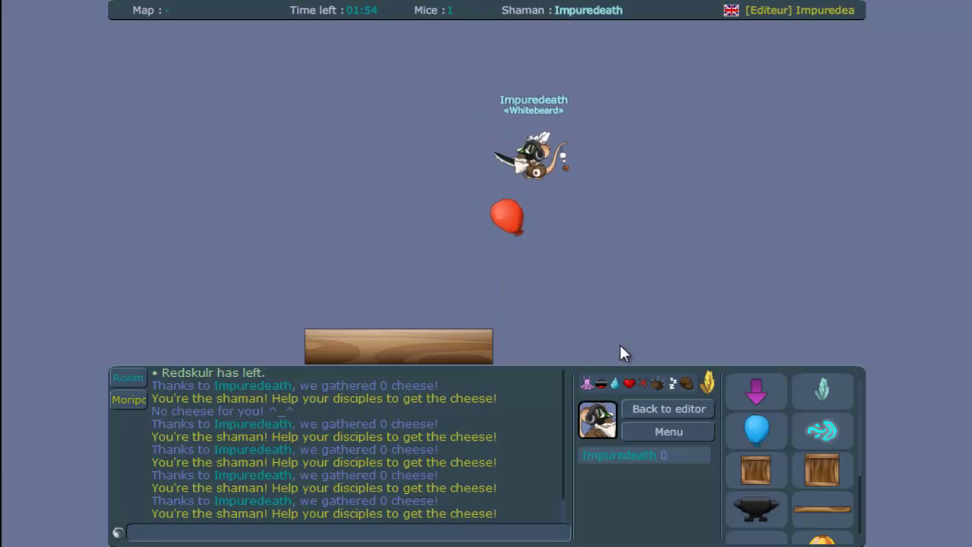
{"action": "key", "text": "Left"}
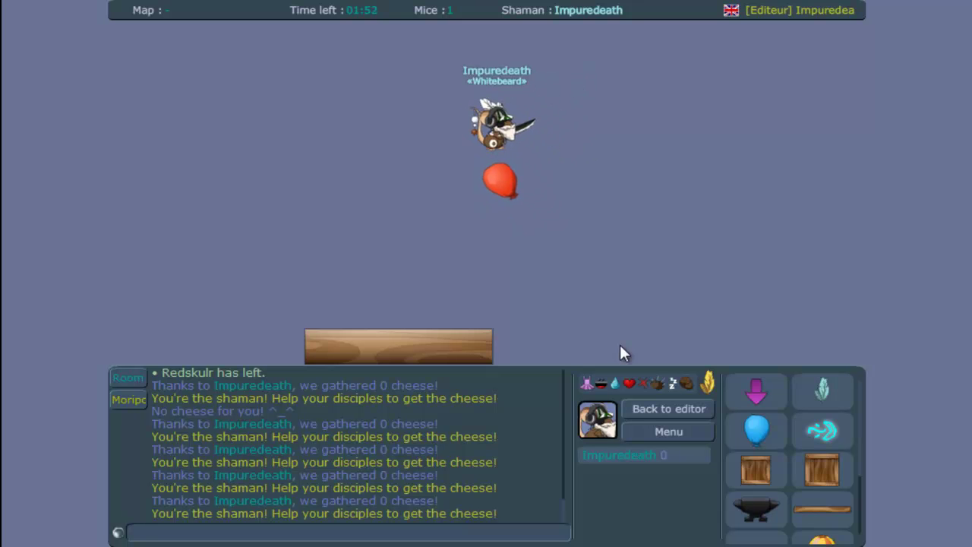
{"action": "key", "text": "Right"}
{"action": "key", "text": "Left"}
{"action": "key", "text": "Right"}
{"action": "key", "text": "Left"}
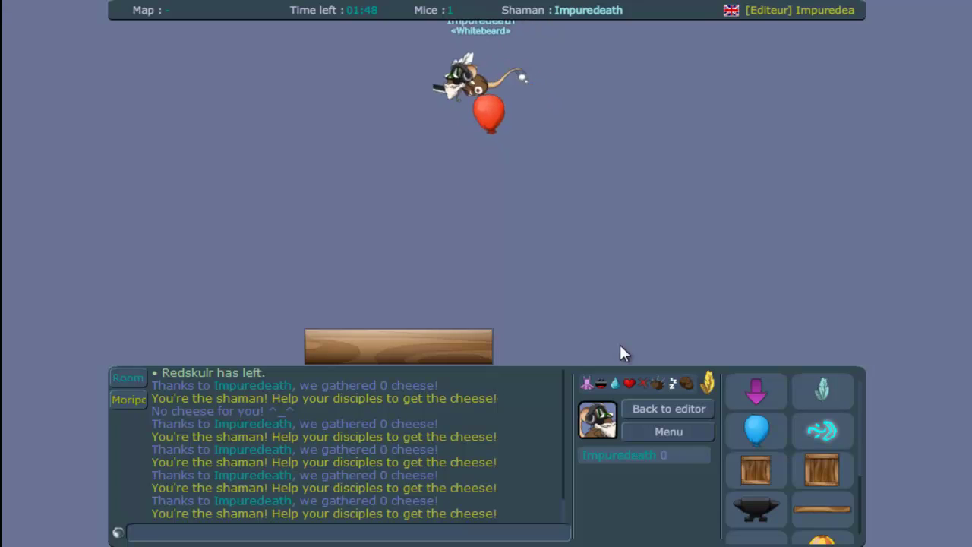
Step: Drop off the balloon, land and hop along the plank, then leave the test run
{"action": "key", "text": "Right"}
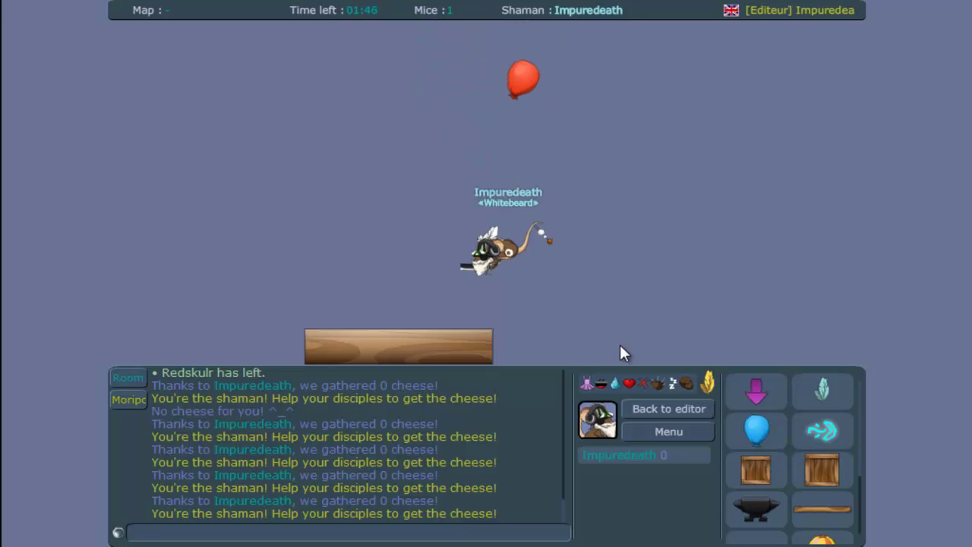
{"action": "key", "text": "Left"}
{"action": "key", "text": "Up"}
{"action": "key", "text": "Up"}
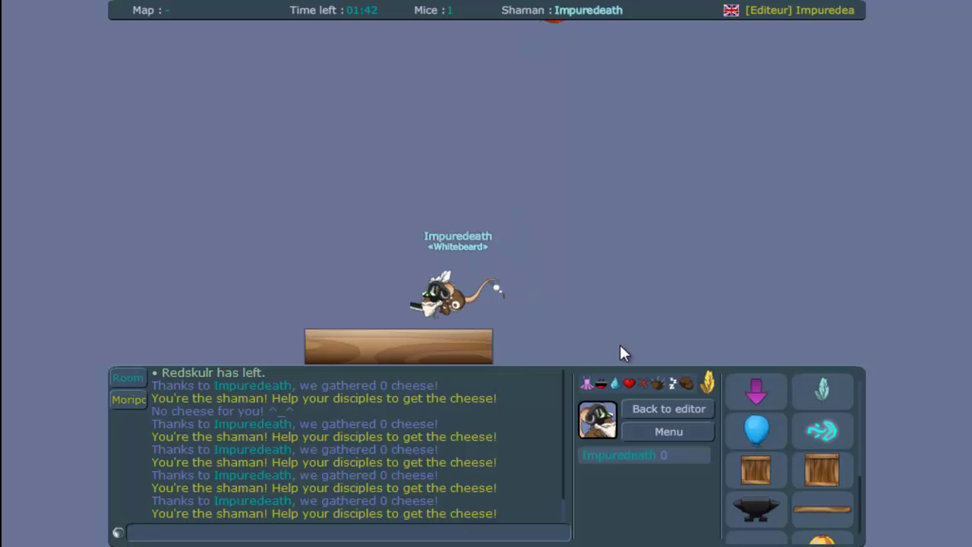
{"action": "key", "text": "Right"}
{"action": "key", "text": "Right"}
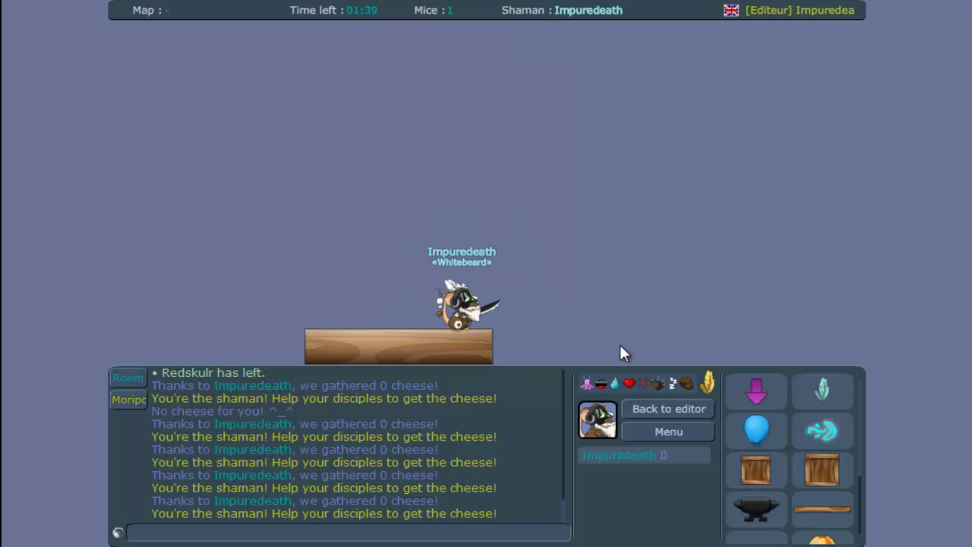
{"action": "left_click", "coordinate": [649, 411]}
Step: Delete the wood plank and balloon, and draw a Circle ground left of the mouse spawn
{"action": "left_click", "coordinate": [475, 344]}
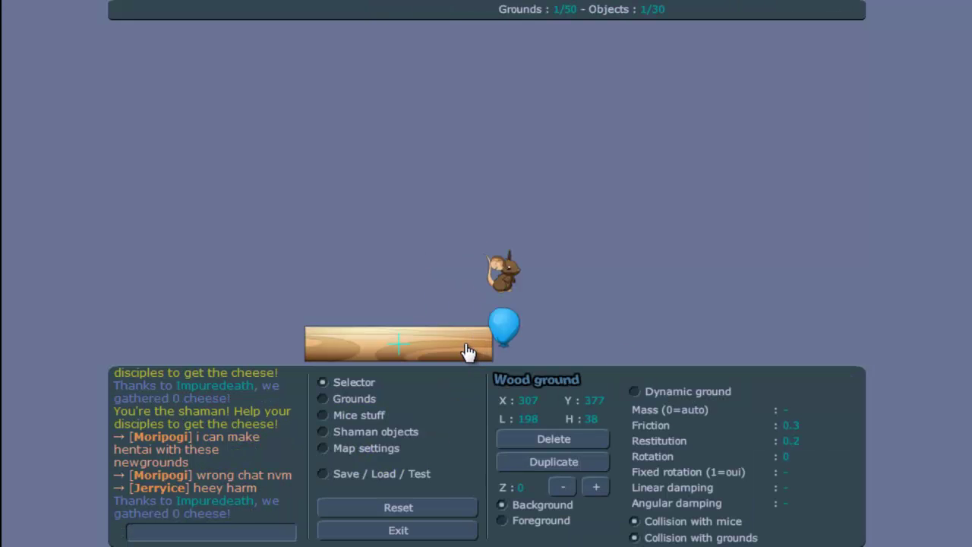
{"action": "key", "text": "Delete"}
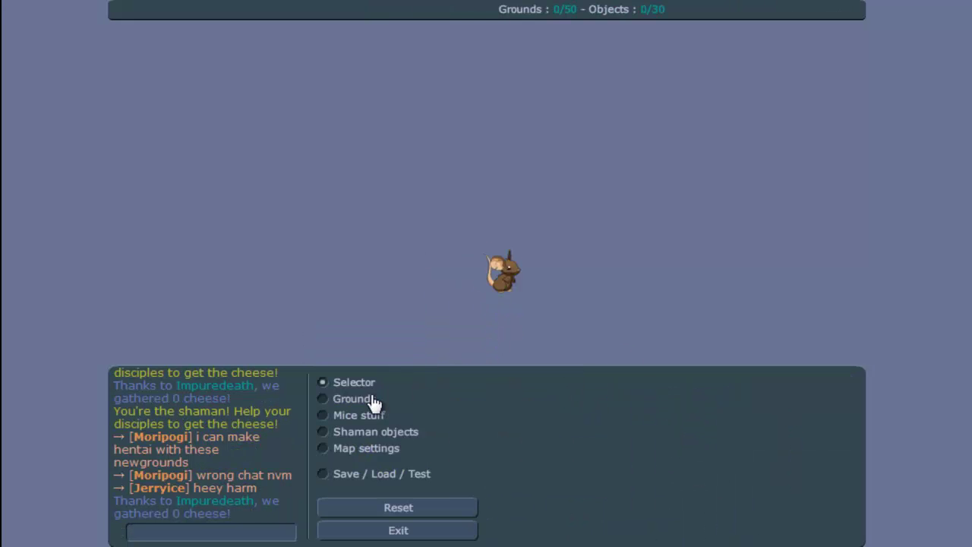
{"action": "left_click", "coordinate": [370, 399]}
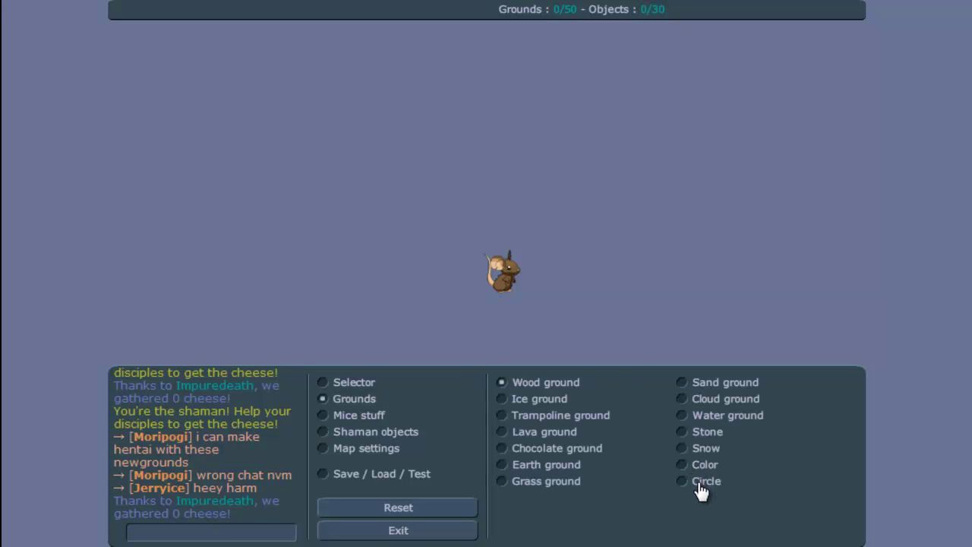
{"action": "left_click_drag", "start_coordinate": [315, 267], "coordinate": [380, 320]}
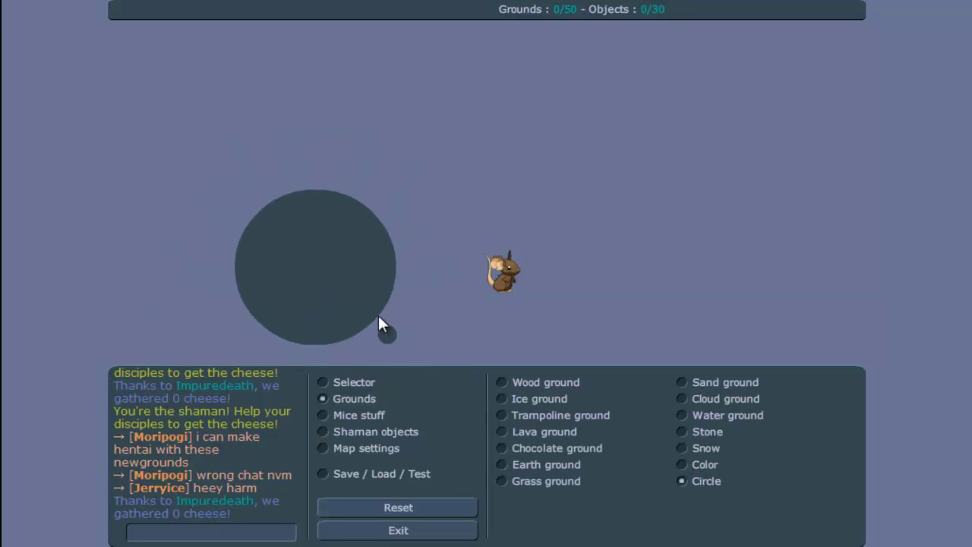
Step: Move the circle ground near the map centre and shift the mouse spawn further left
{"action": "left_click", "coordinate": [363, 372]}
{"action": "left_click_drag", "start_coordinate": [334, 275], "coordinate": [635, 241]}
{"action": "left_click", "coordinate": [513, 285]}
{"action": "left_click_drag", "start_coordinate": [564, 235], "coordinate": [456, 256]}
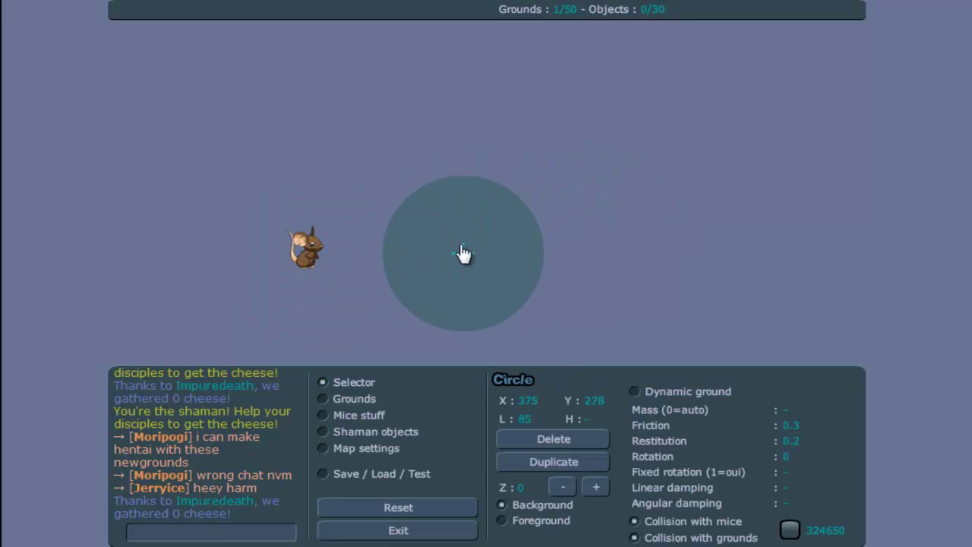
Step: Place a red nail at the circle's centre and select it to check its properties
{"action": "left_click", "coordinate": [372, 432]}
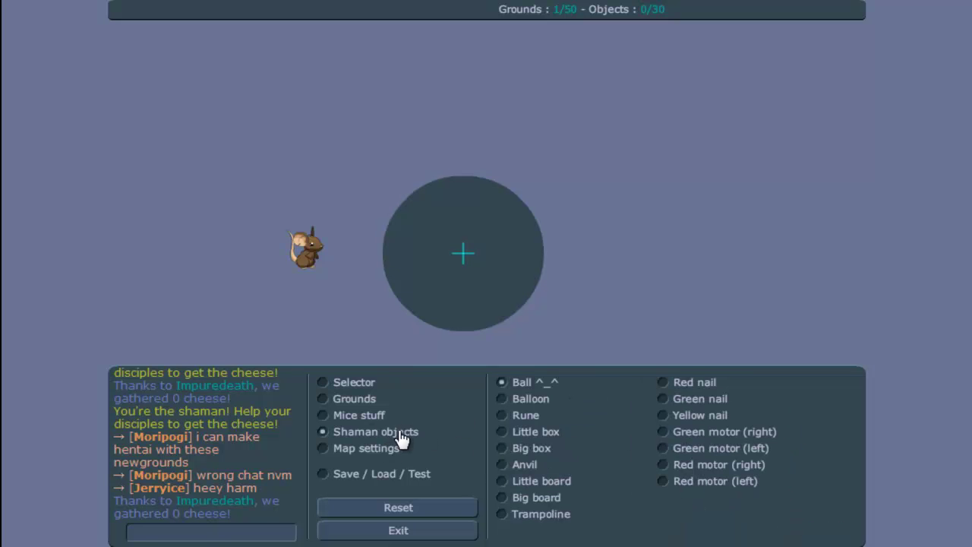
{"action": "left_click", "coordinate": [463, 253]}
{"action": "left_click", "coordinate": [363, 388]}
{"action": "left_click", "coordinate": [464, 255]}
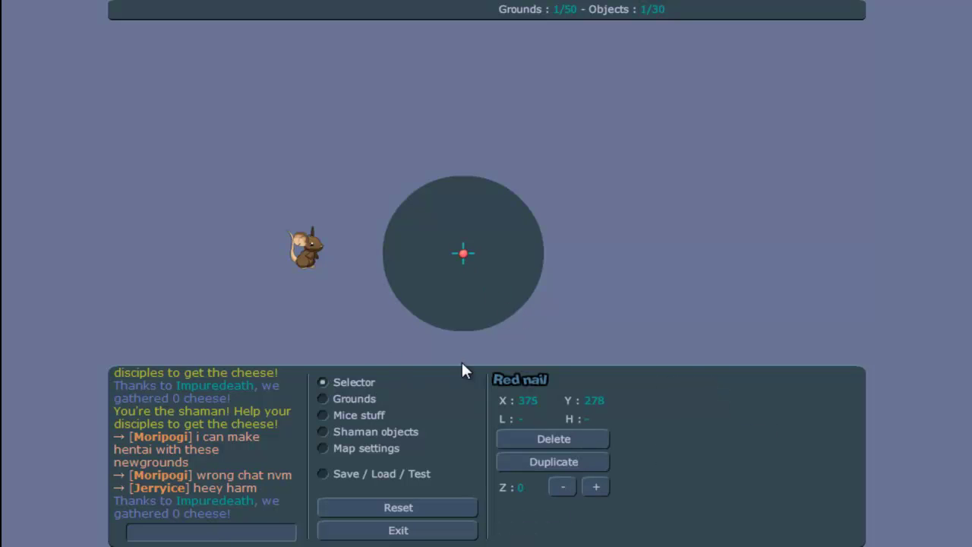
Step: Select the circle ground and set its Mass to 99999
{"action": "left_click", "coordinate": [465, 327]}
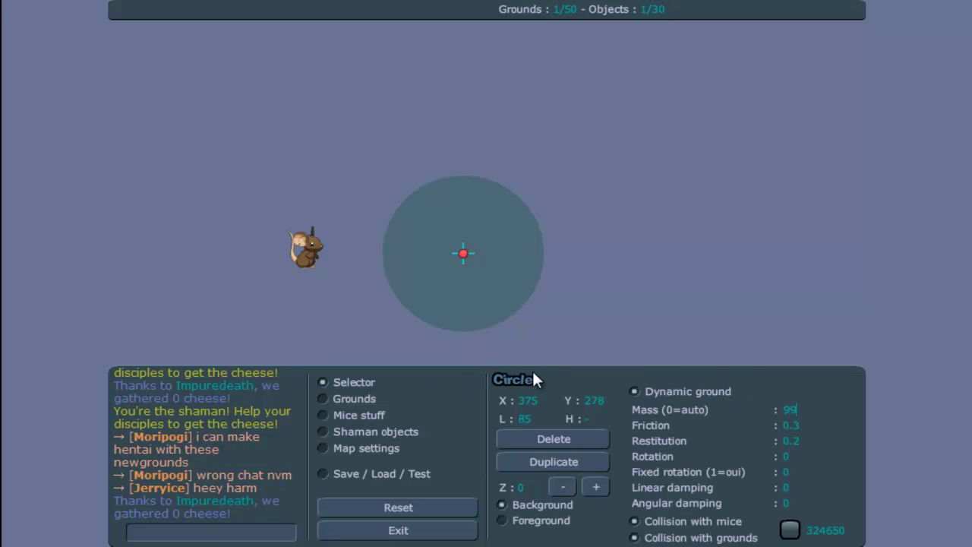
{"action": "type", "text": "999"}
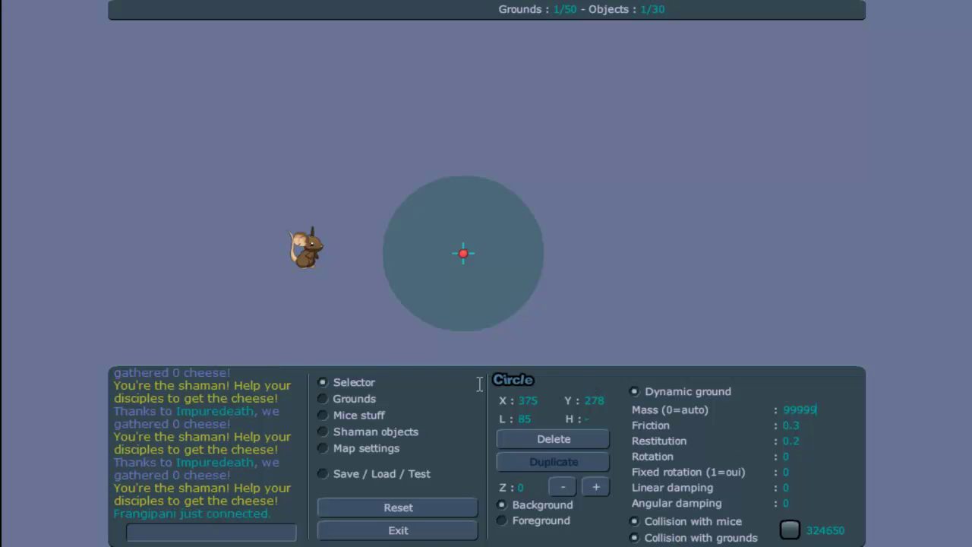
{"action": "left_click", "coordinate": [393, 434]}
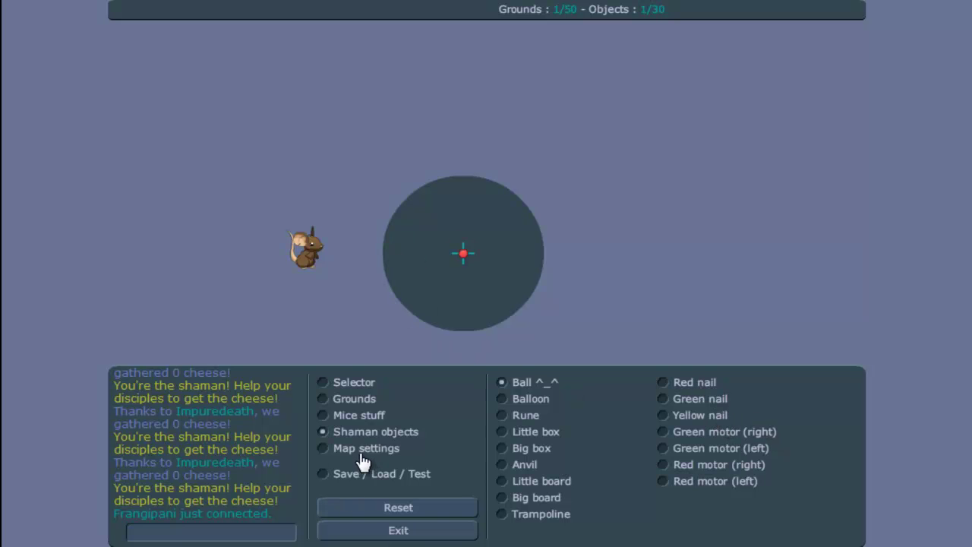
Step: Remove the stray small ground near the mouse spawn
{"action": "left_click", "coordinate": [400, 318]}
{"action": "left_click", "coordinate": [354, 382]}
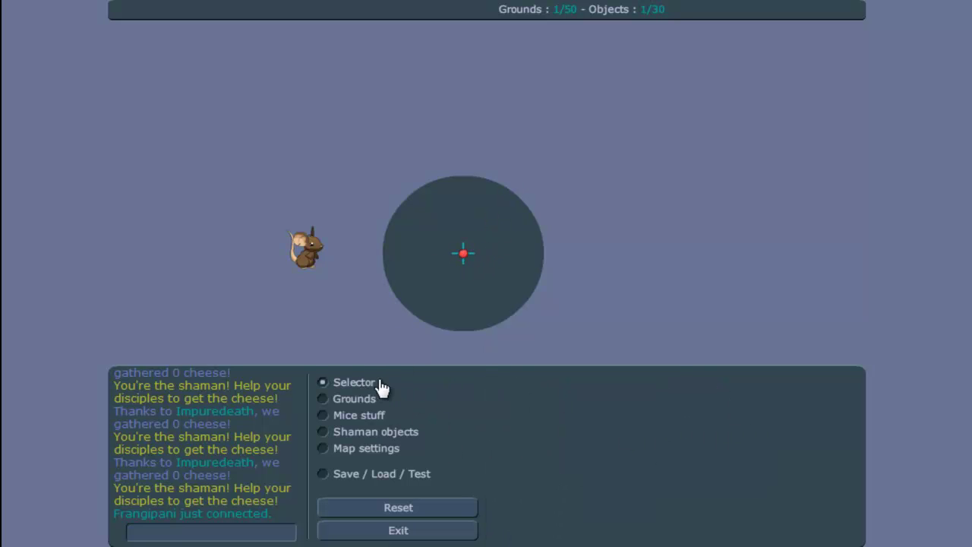
{"action": "left_click", "coordinate": [355, 400]}
{"action": "left_click", "coordinate": [699, 466]}
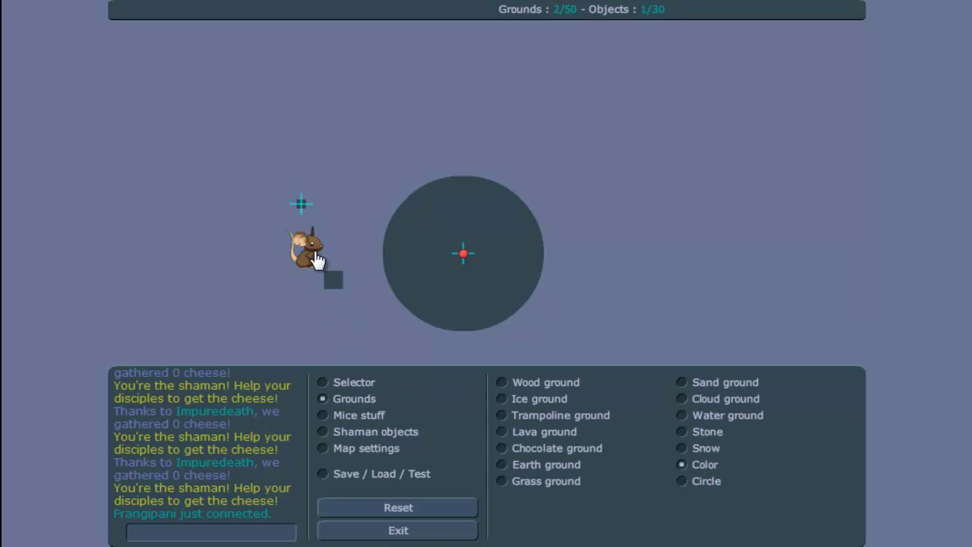
{"action": "left_click", "coordinate": [342, 382]}
{"action": "left_click", "coordinate": [303, 205]}
{"action": "key", "text": "Delete"}
Step: Place a small dynamic wood block on the circle's centre nail with mass 999999
{"action": "left_click", "coordinate": [351, 400]}
{"action": "left_click", "coordinate": [432, 257]}
{"action": "left_click", "coordinate": [370, 385]}
{"action": "left_click_drag", "start_coordinate": [434, 260], "coordinate": [459, 260]}
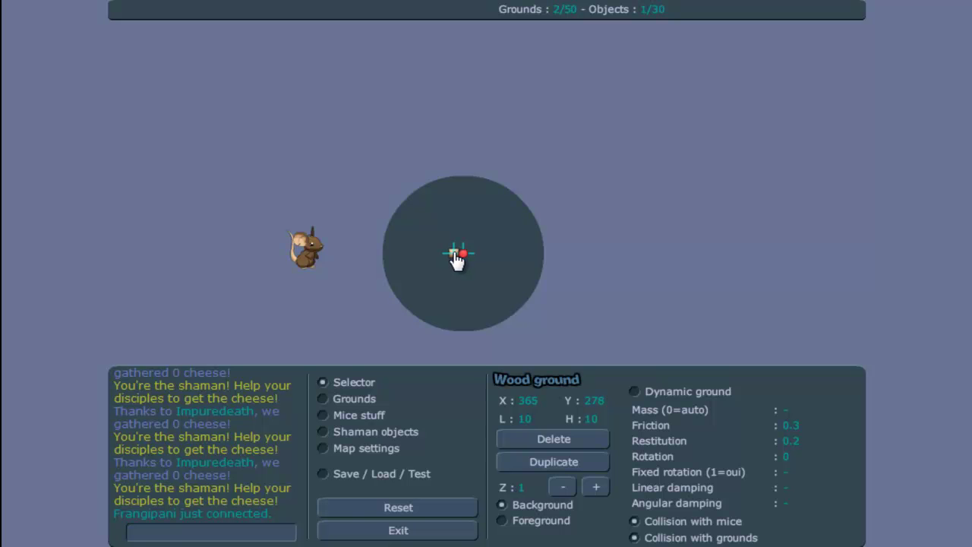
{"action": "type", "text": "999999"}
{"action": "left_click", "coordinate": [504, 302]}
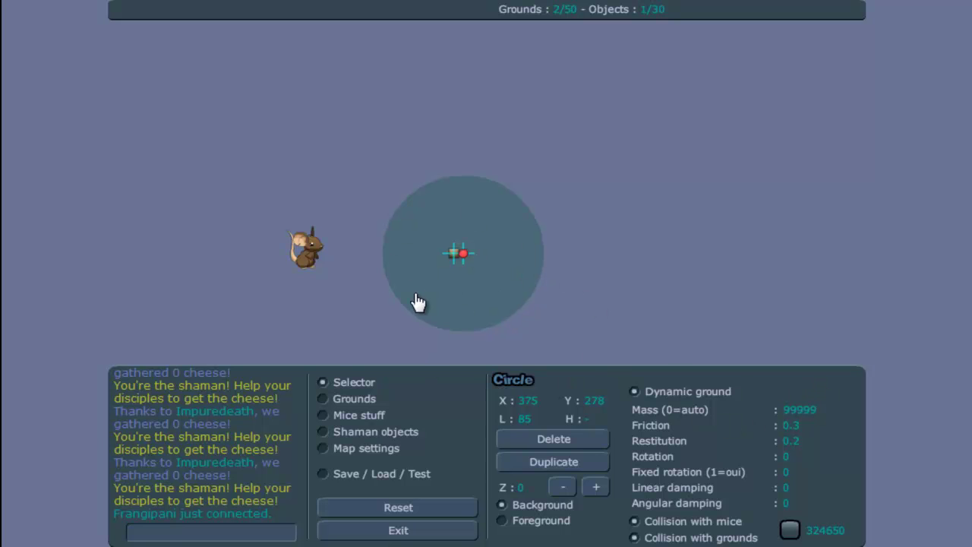
{"action": "left_click", "coordinate": [454, 255]}
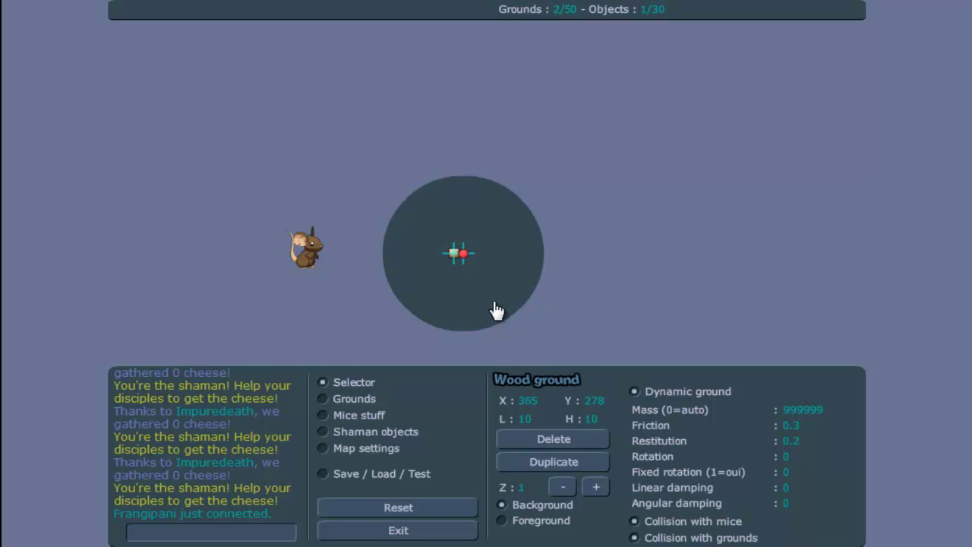
Step: Add a yellow nail at the circle's centre beside the red one
{"action": "left_click", "coordinate": [387, 433]}
{"action": "left_click", "coordinate": [695, 416]}
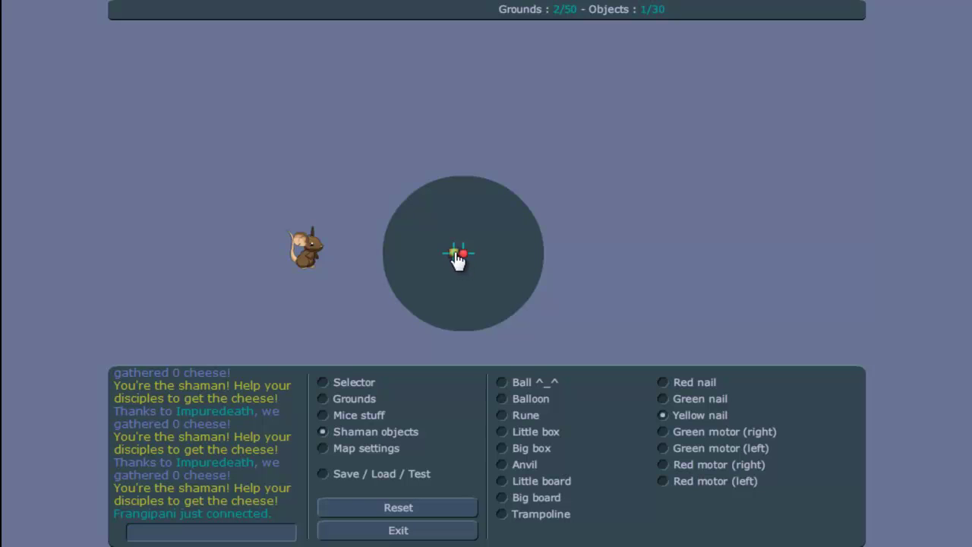
{"action": "left_click", "coordinate": [369, 399]}
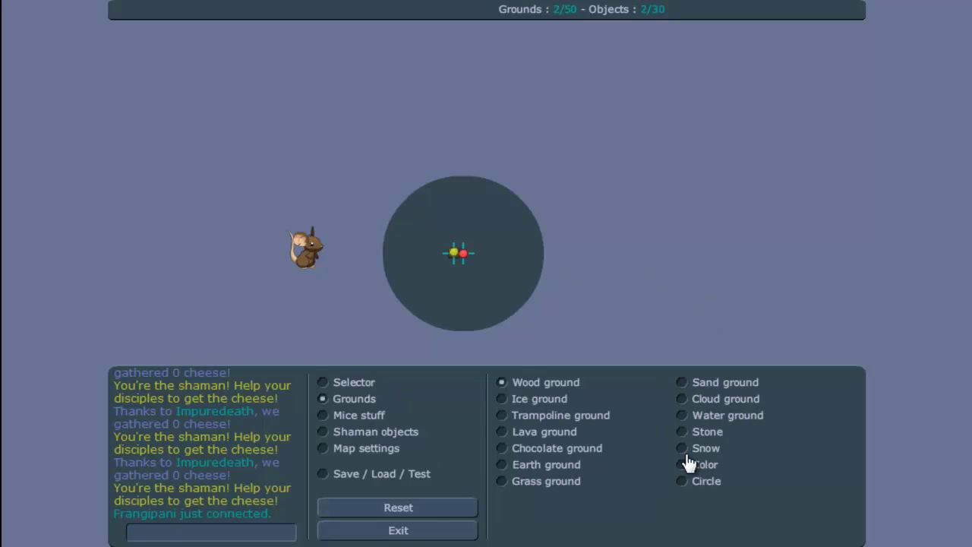
Step: Add a small water ground at the circle's centre and a wood plank from the mouse to the circle
{"action": "left_click_drag", "start_coordinate": [444, 240], "coordinate": [465, 280]}
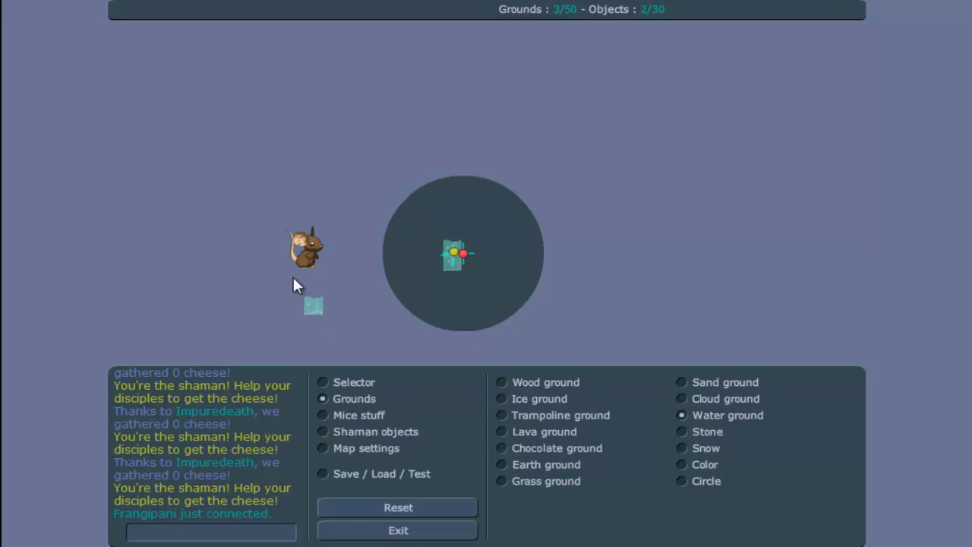
{"action": "left_click_drag", "start_coordinate": [318, 277], "coordinate": [372, 276]}
{"action": "left_click", "coordinate": [359, 383]}
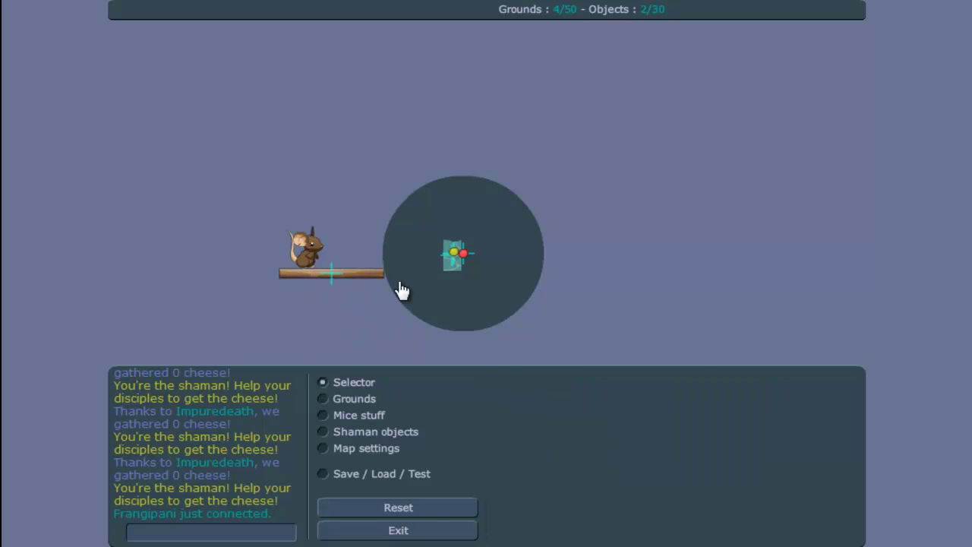
{"action": "left_click", "coordinate": [402, 289]}
{"action": "left_click_drag", "start_coordinate": [375, 274], "coordinate": [369, 275]}
Step: Validate the map and jump the mouse from the plank onto the circle
{"action": "left_click", "coordinate": [446, 462]}
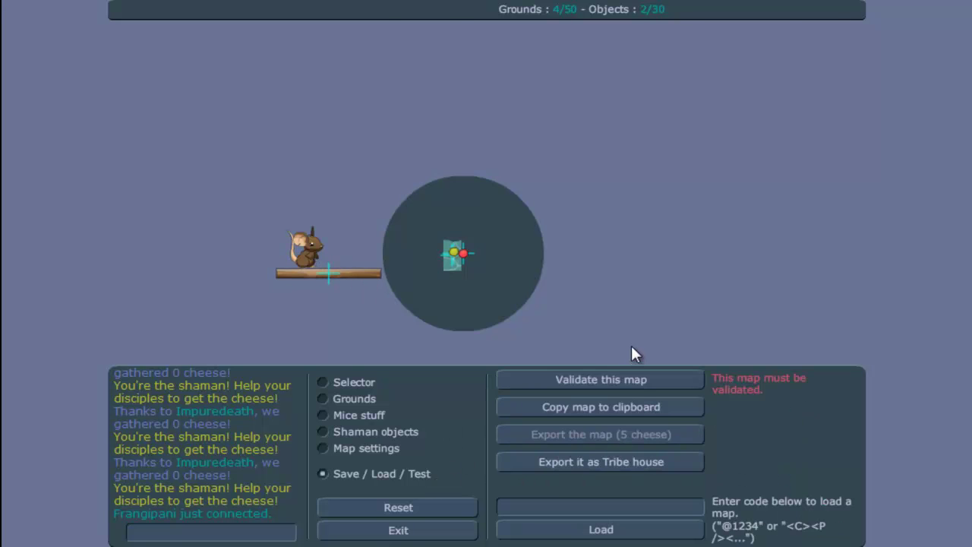
{"action": "left_click", "coordinate": [617, 378]}
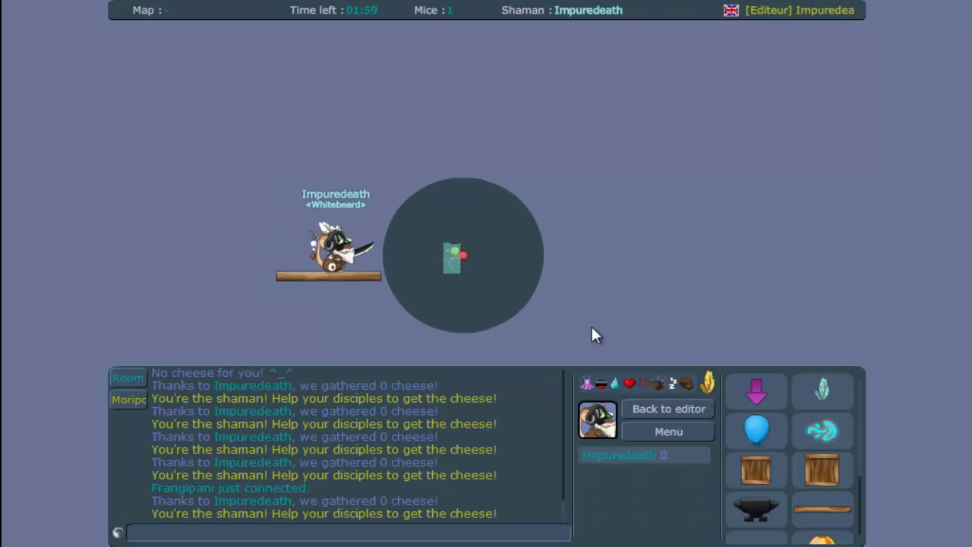
{"action": "key", "text": "Right"}
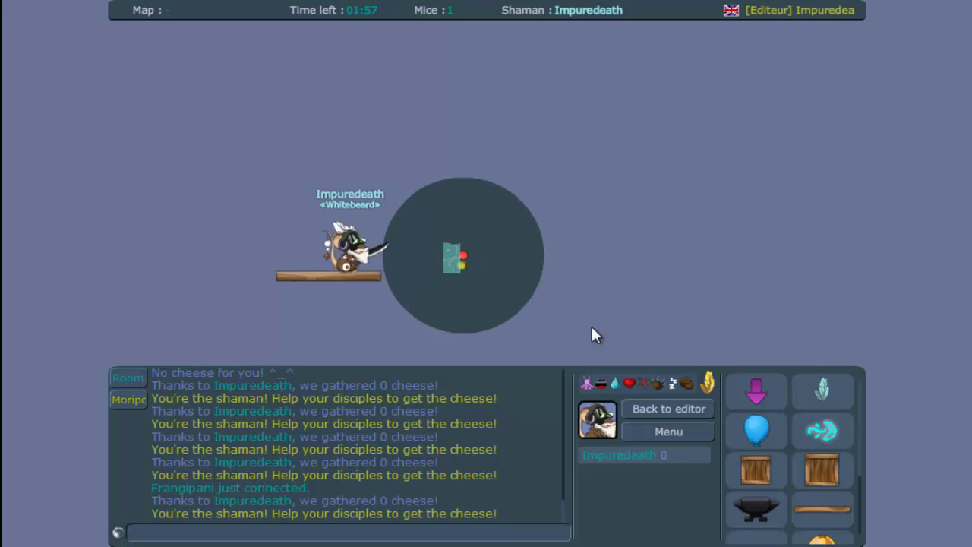
{"action": "key", "text": "Up"}
{"action": "key", "text": "Left"}
Step: Walk the mouse around atop the circle, return to editing, and pick colour 6A7495
{"action": "key", "text": "Left"}
{"action": "key", "text": "Right"}
{"action": "key", "text": "Left"}
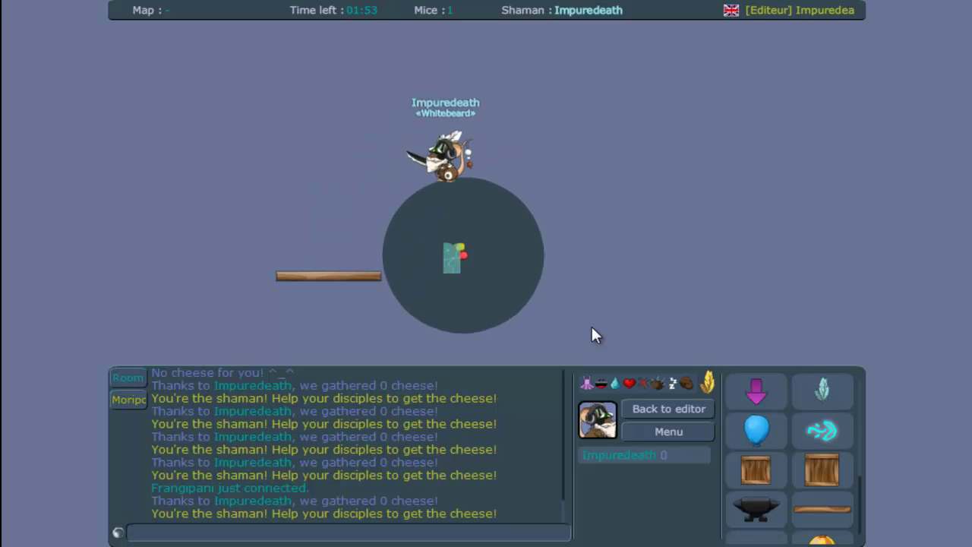
{"action": "key", "text": "Left"}
{"action": "key", "text": "Right"}
{"action": "key", "text": "Left"}
{"action": "key", "text": "Right"}
{"action": "key", "text": "Left"}
{"action": "key", "text": "Left"}
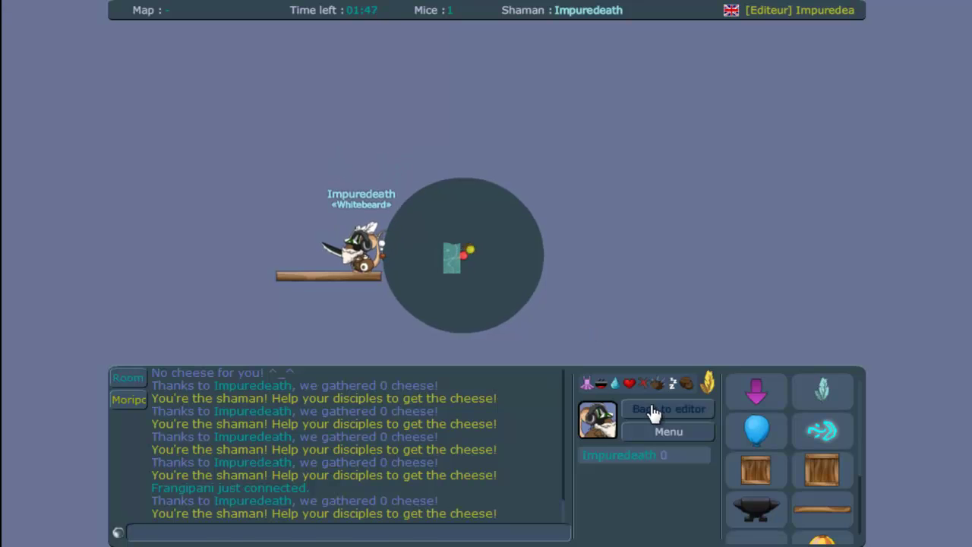
{"action": "left_click", "coordinate": [651, 408]}
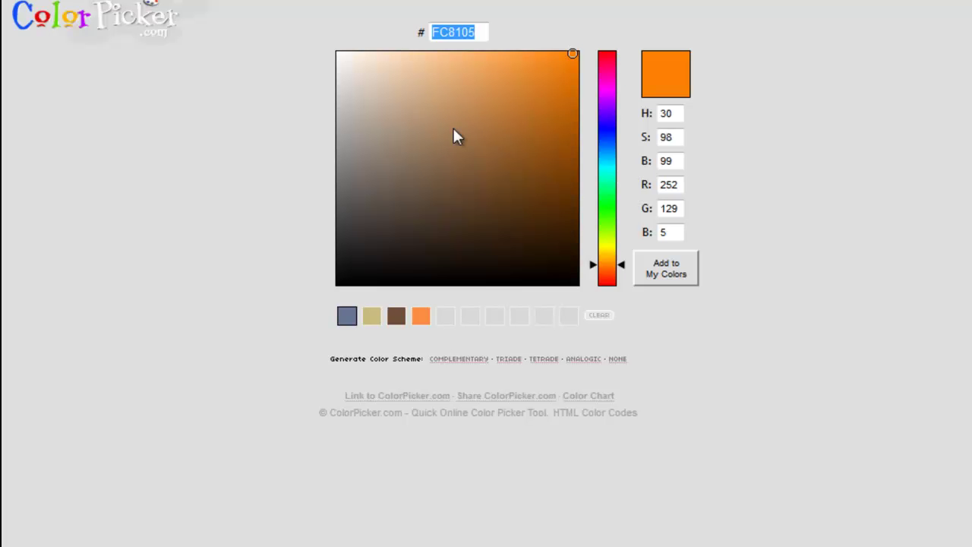
{"action": "left_click", "coordinate": [347, 316]}
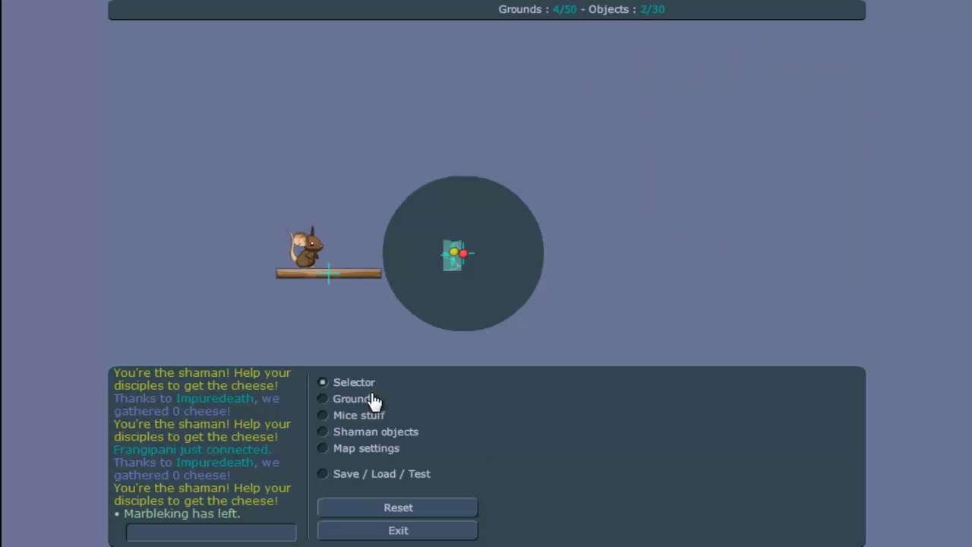
Step: Paste colour 6A7495 into the circle ground's colour field
{"action": "left_click", "coordinate": [436, 312]}
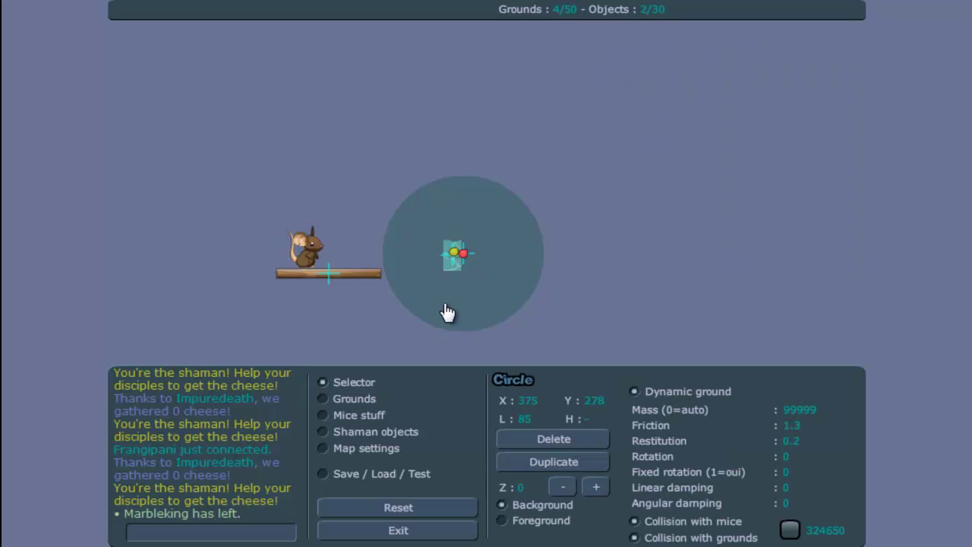
{"action": "double_click", "coordinate": [823, 529]}
{"action": "type", "text": "6A7495"}
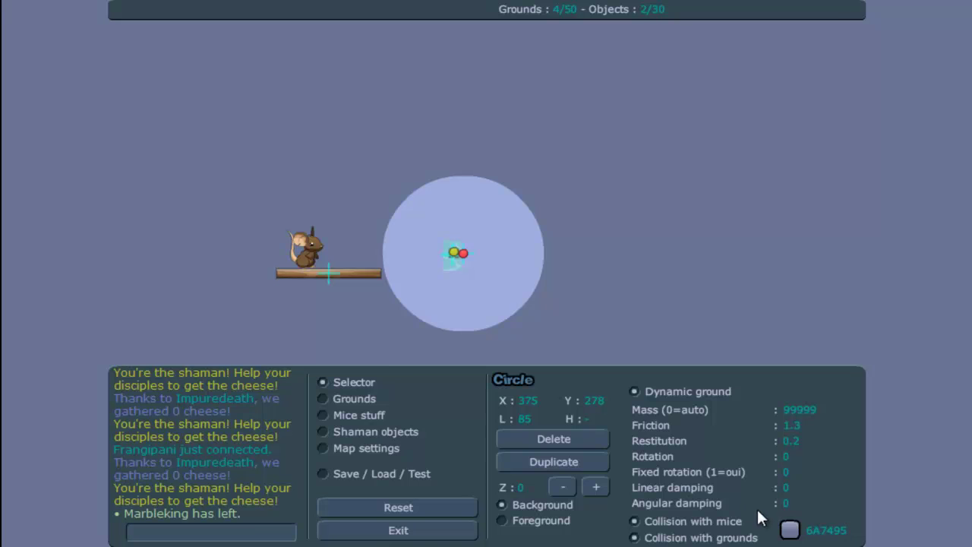
{"action": "left_click", "coordinate": [372, 399]}
{"action": "left_click", "coordinate": [366, 383]}
{"action": "left_click", "coordinate": [490, 264]}
Step: Validate and test-run the map, jumping off the plank and back before exiting
{"action": "left_click", "coordinate": [416, 473]}
{"action": "left_click", "coordinate": [582, 390]}
{"action": "key", "text": "Right"}
{"action": "key", "text": "Up"}
{"action": "key", "text": "Left"}
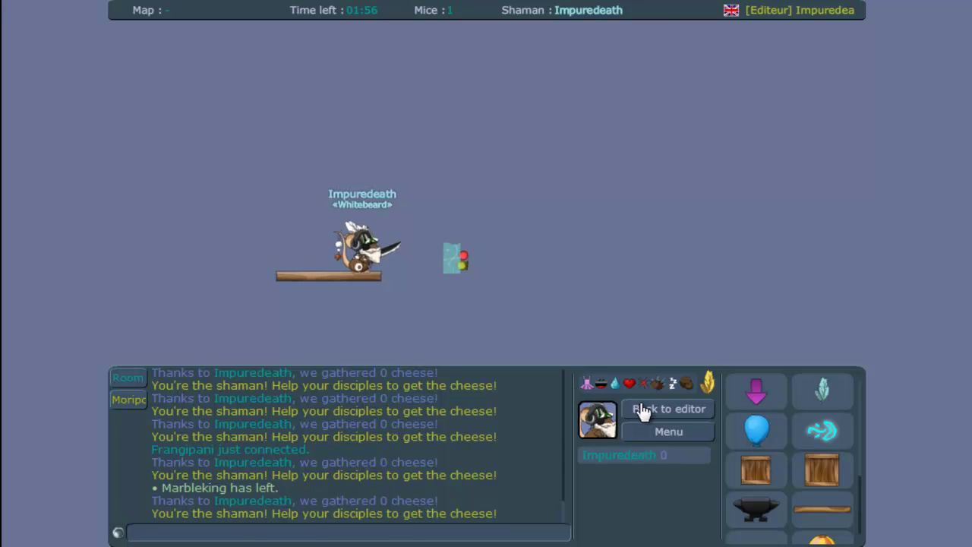
{"action": "left_click", "coordinate": [642, 411]}
Step: Turn off the 6A7495 circle's Collision with mice, keeping collision with grounds
{"action": "left_click", "coordinate": [435, 277]}
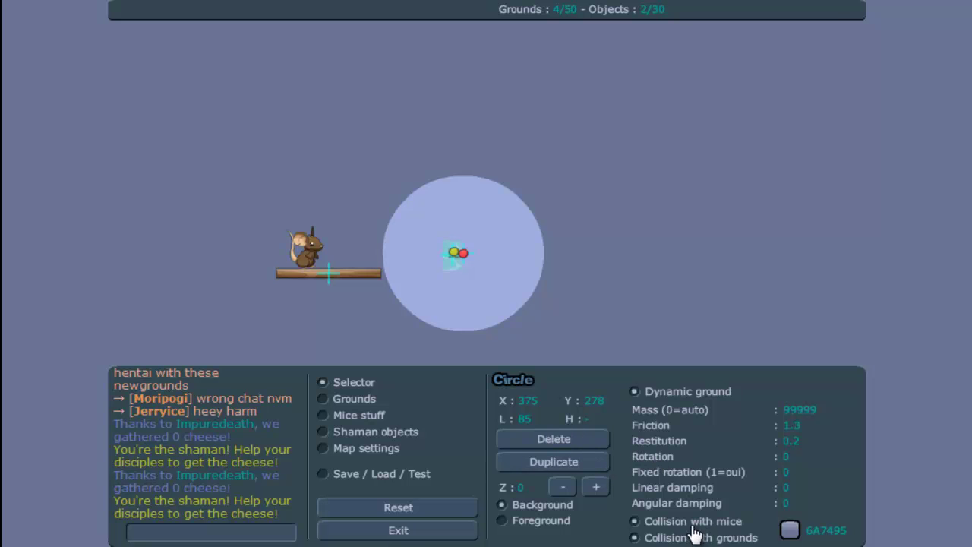
{"action": "left_click", "coordinate": [739, 524]}
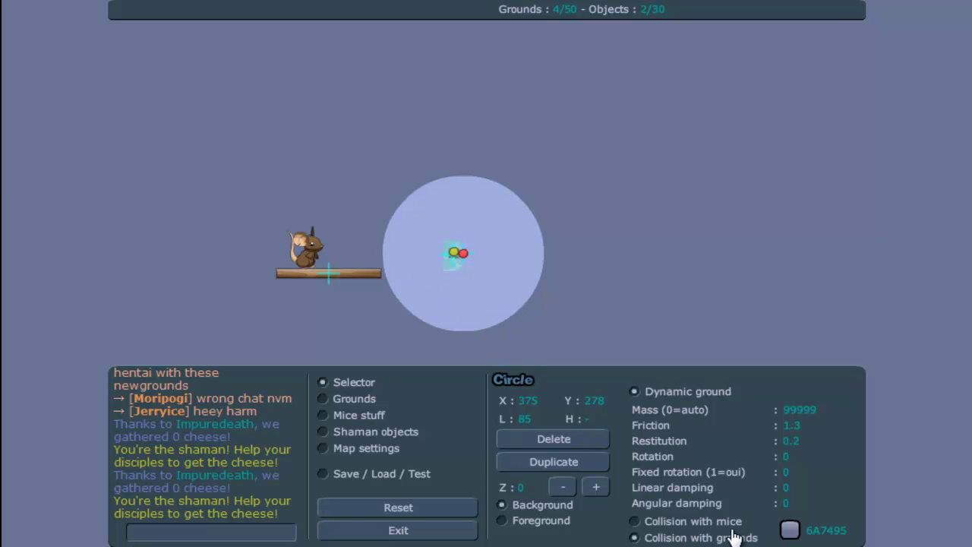